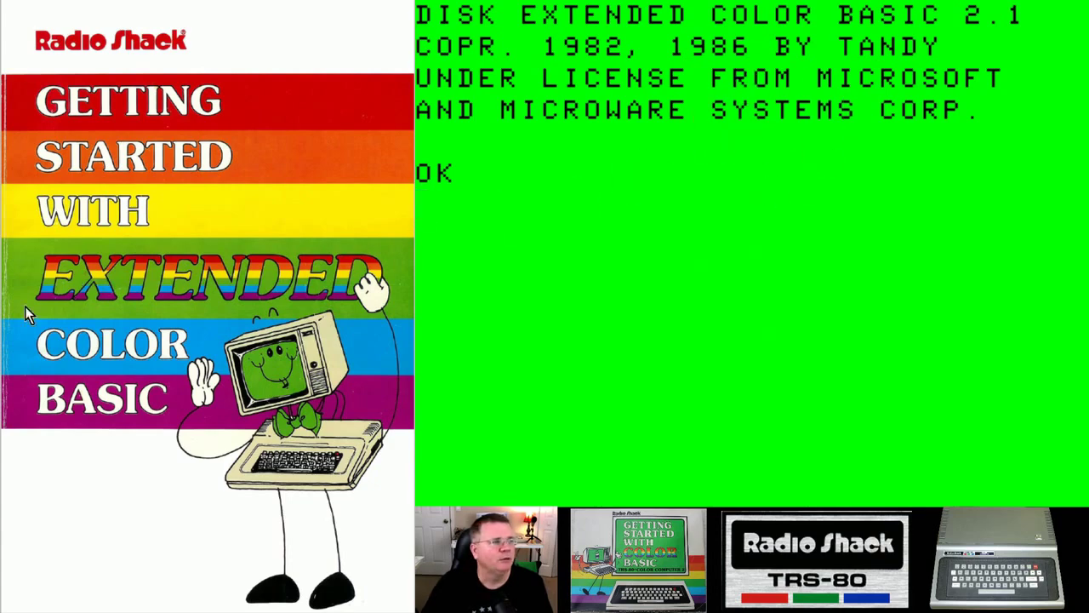
Step: Scroll through the Vcc manual down to Chapter 1
scroll(152, 346, down, 5)
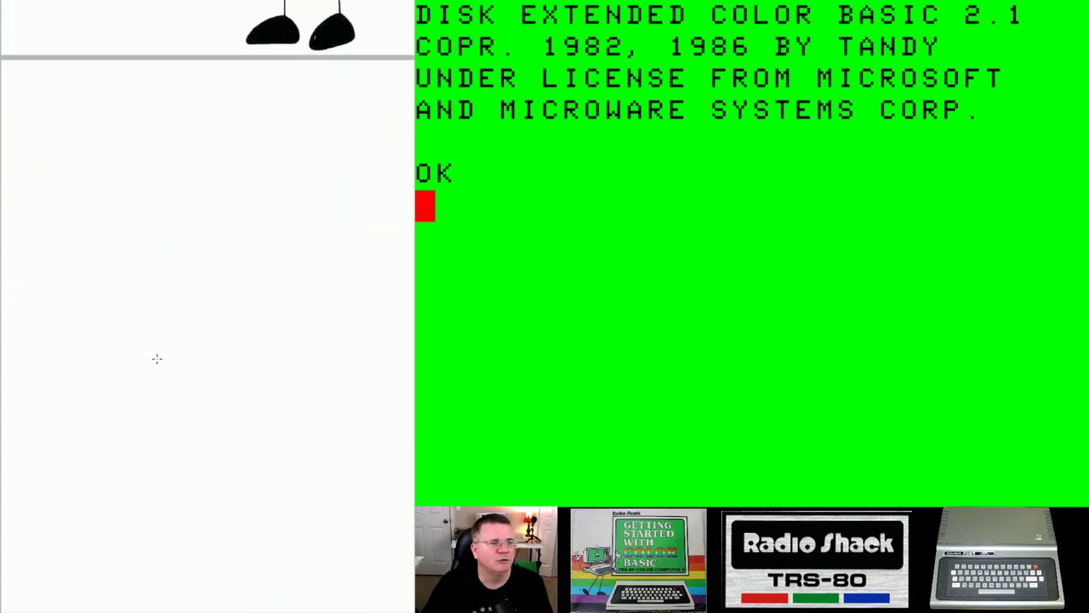
scroll(157, 373, down, 10)
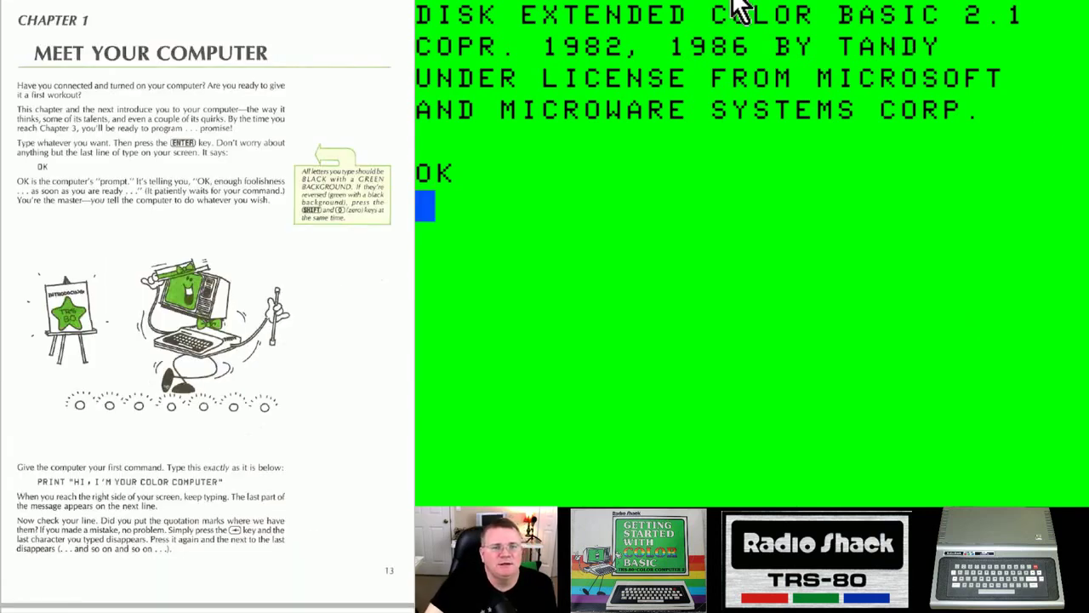
scroll(272, 233, up, 5)
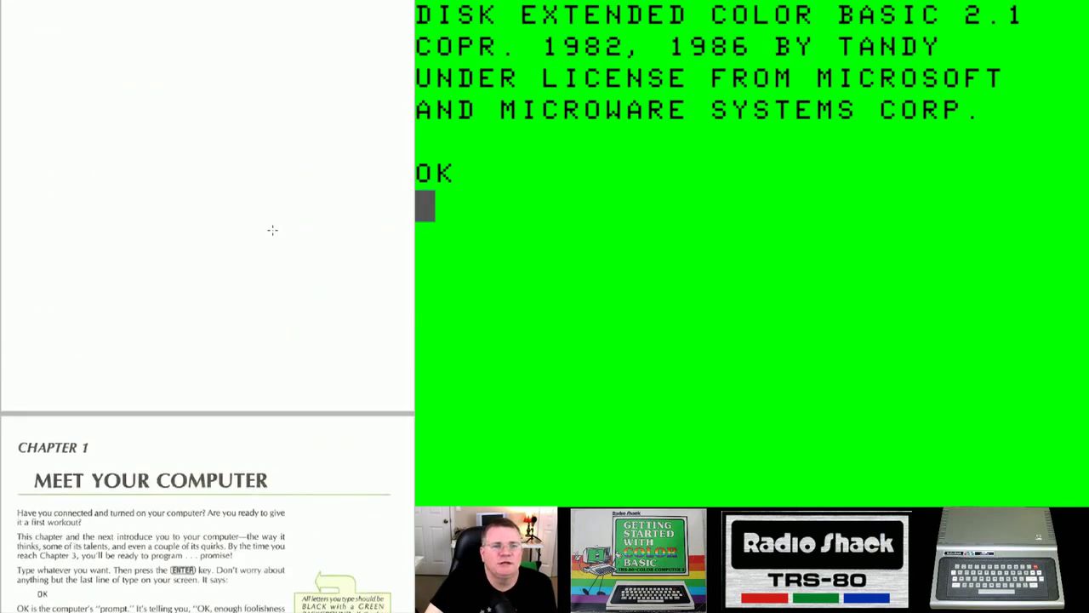
scroll(272, 234, down, 2)
scroll(273, 241, down, 6)
scroll(274, 239, down, 1)
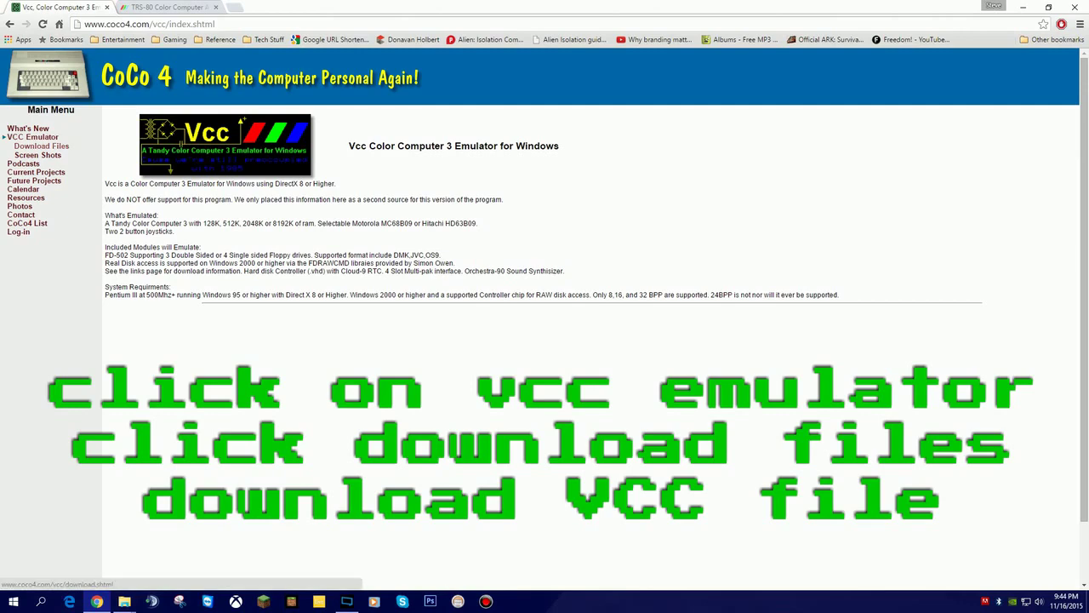
Step: Go to VCC Emulator > Download Files and start downloading the Vcc 1.42 zip
click(41, 146)
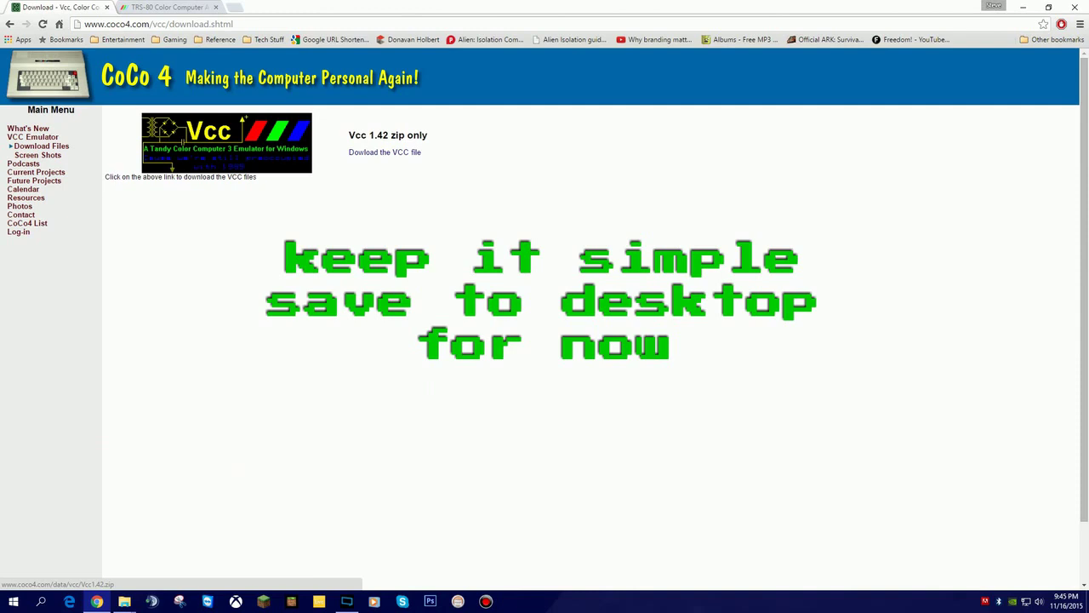
click(385, 152)
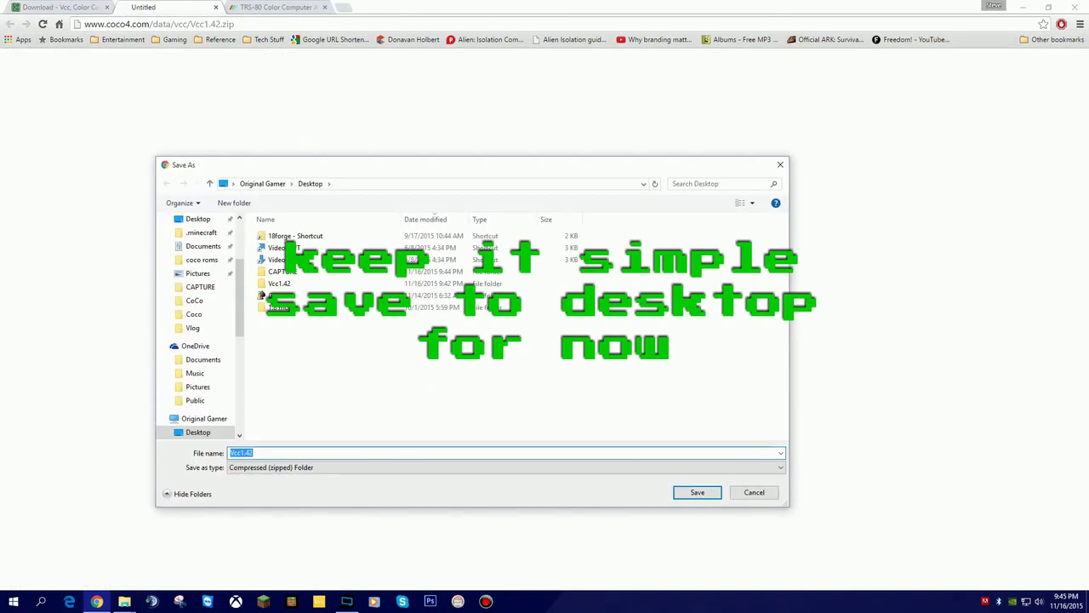
Step: Save Vcc1.42.zip to the Desktop
scroll(200, 327, down, 3)
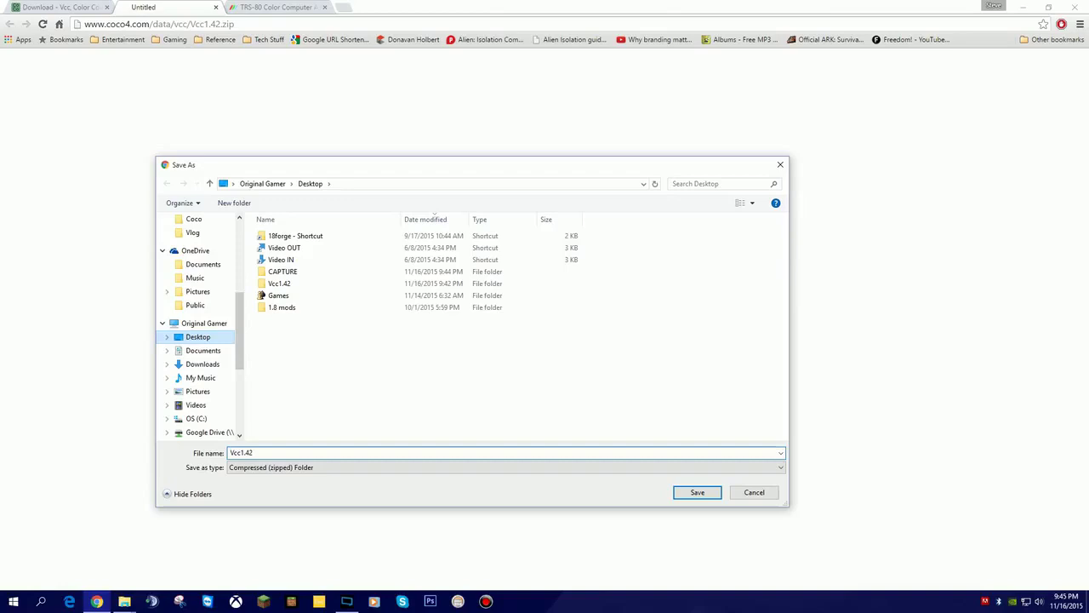
click(197, 336)
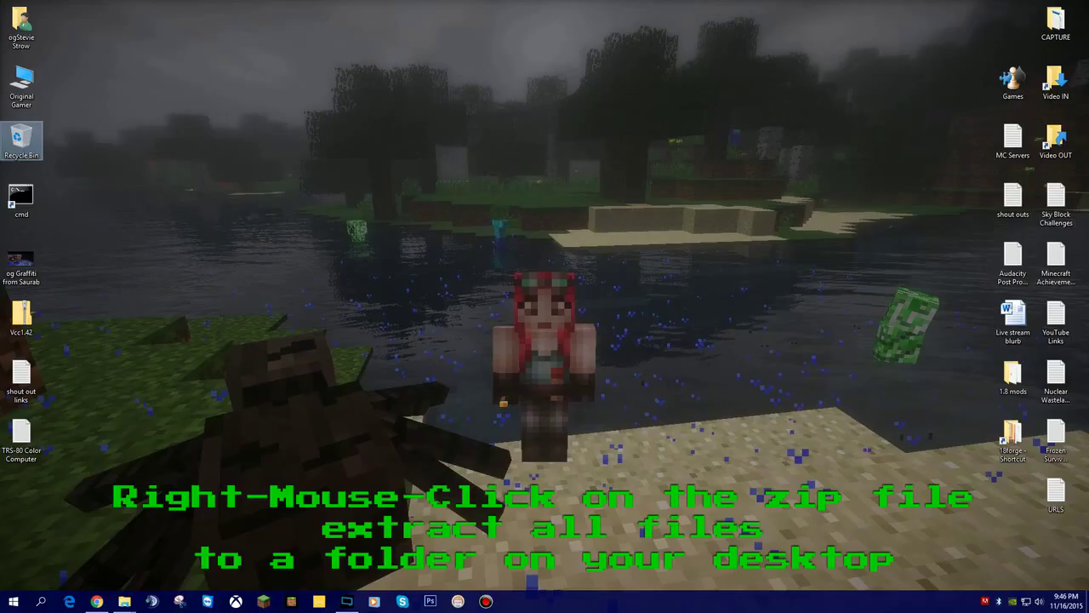
Step: Extract all files from the Vcc1.42 zip into a Vcc1.42 folder on the Desktop
click(21, 316)
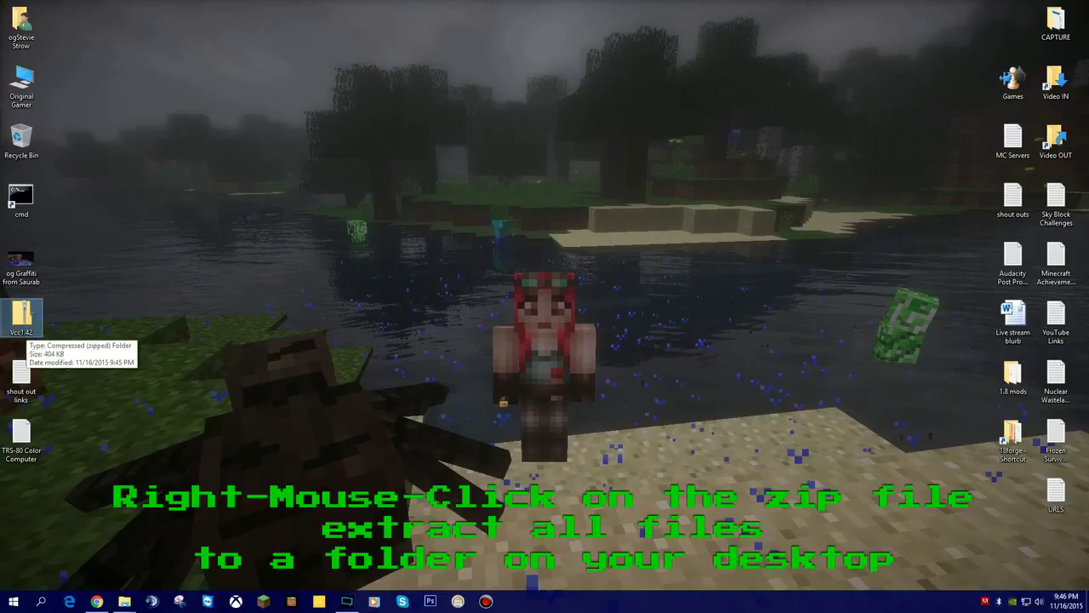
right_click(23, 308)
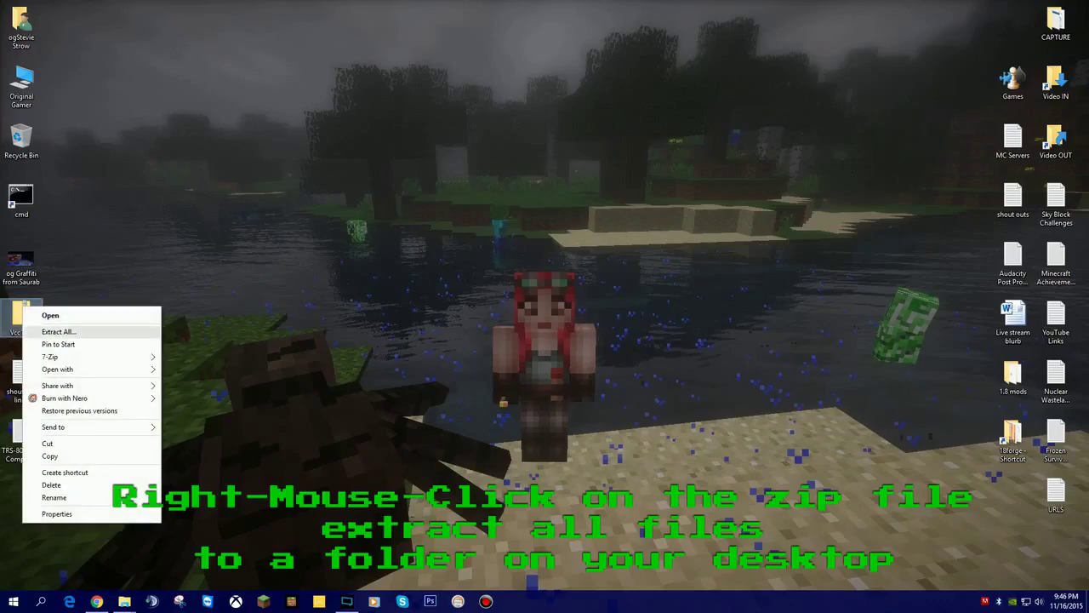
click(58, 331)
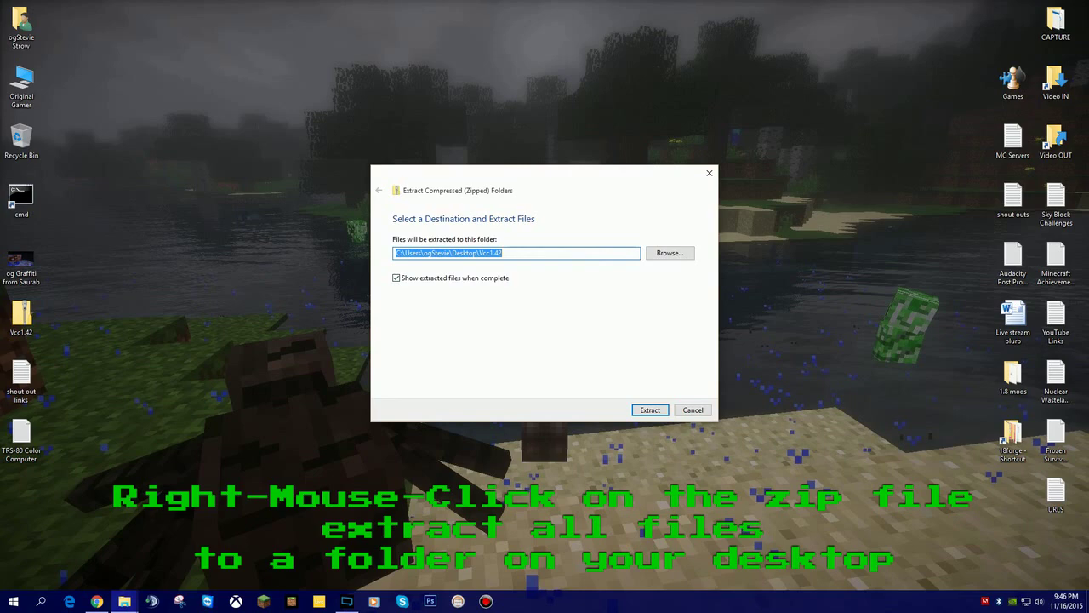
key(Return)
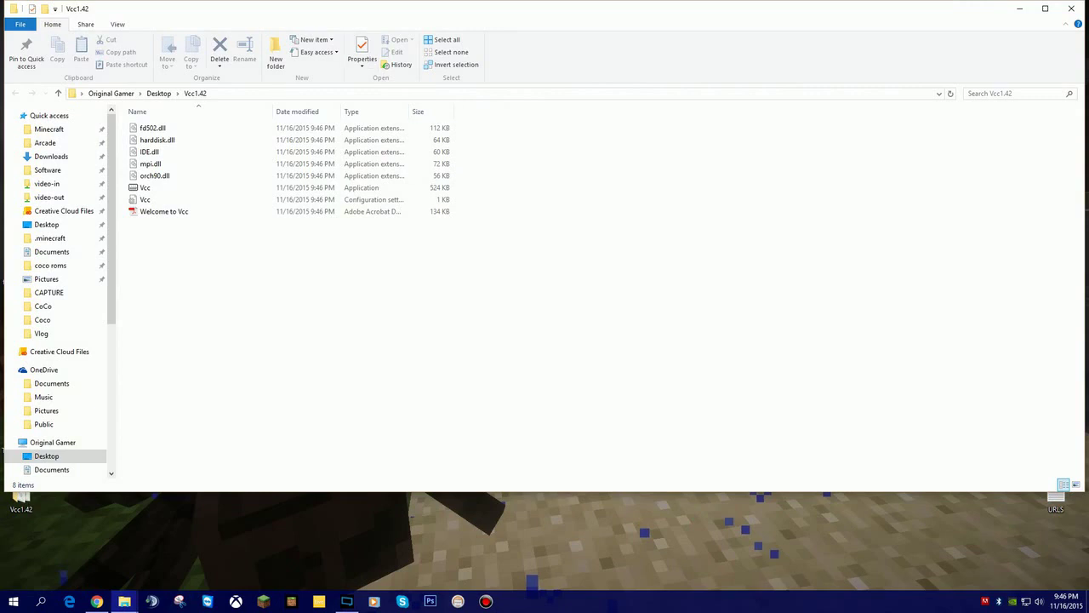
Step: Restore the Vcc1.42 folder window, run Vcc.exe to the BASIC OK prompt, then close it
key(super+Down)
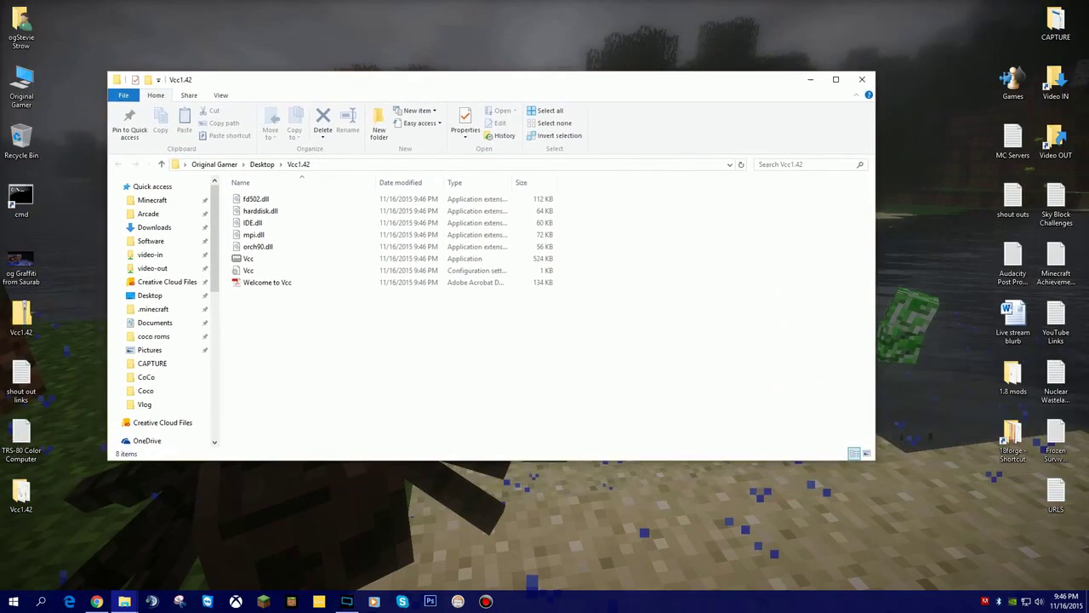
drag(426, 79, 501, 115)
click(374, 295)
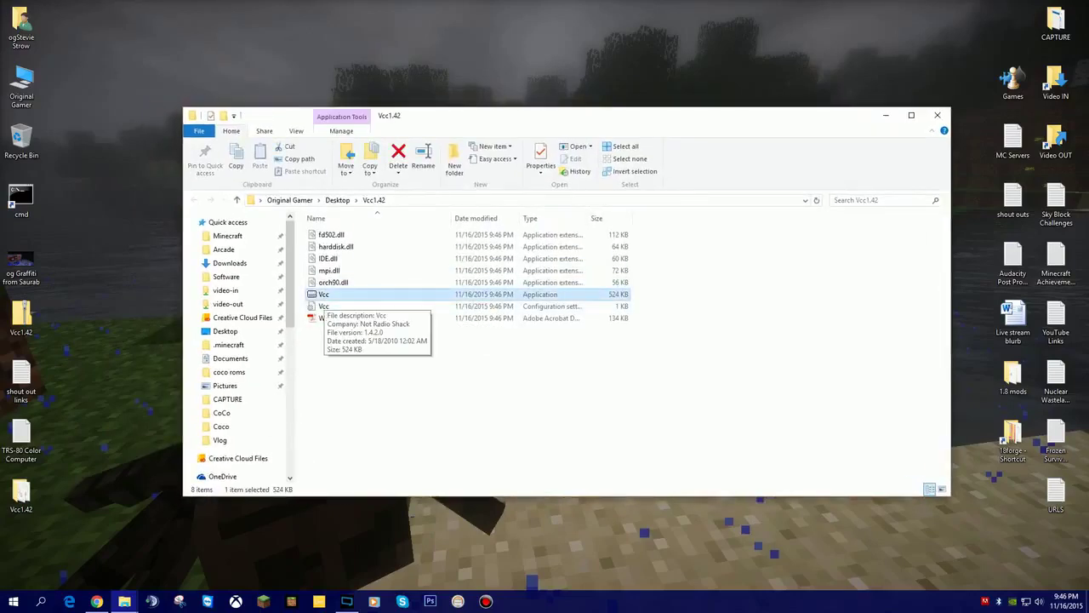
key(Return)
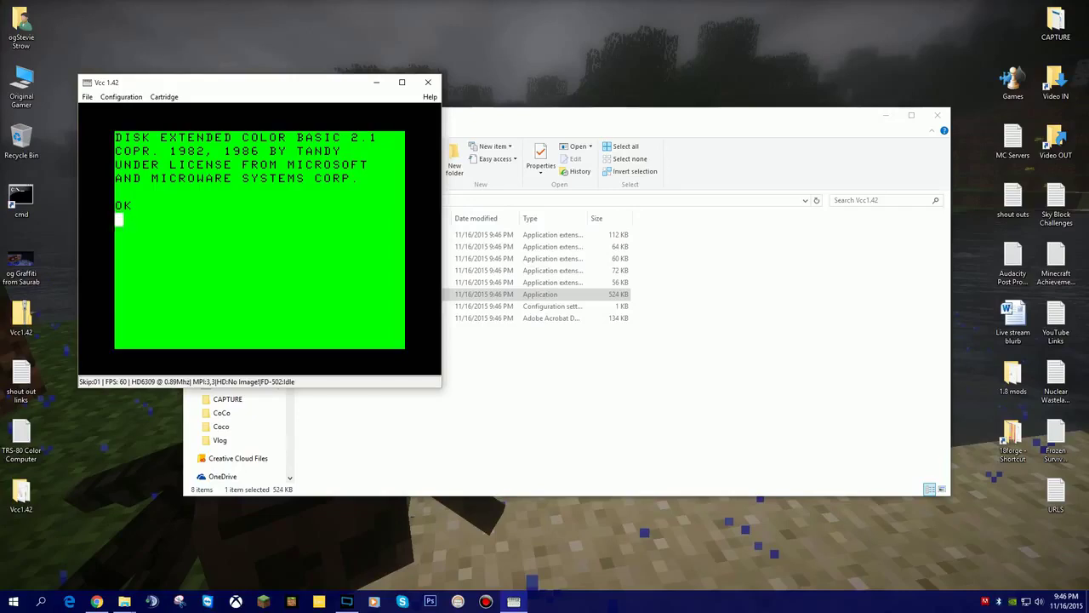
drag(213, 82, 293, 232)
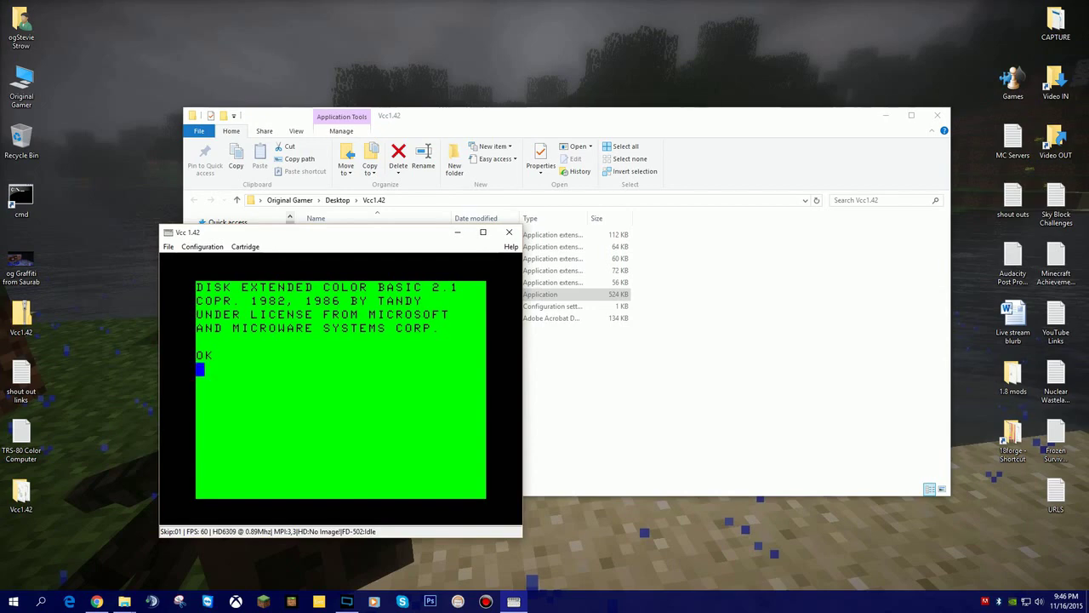
drag(294, 231, 204, 248)
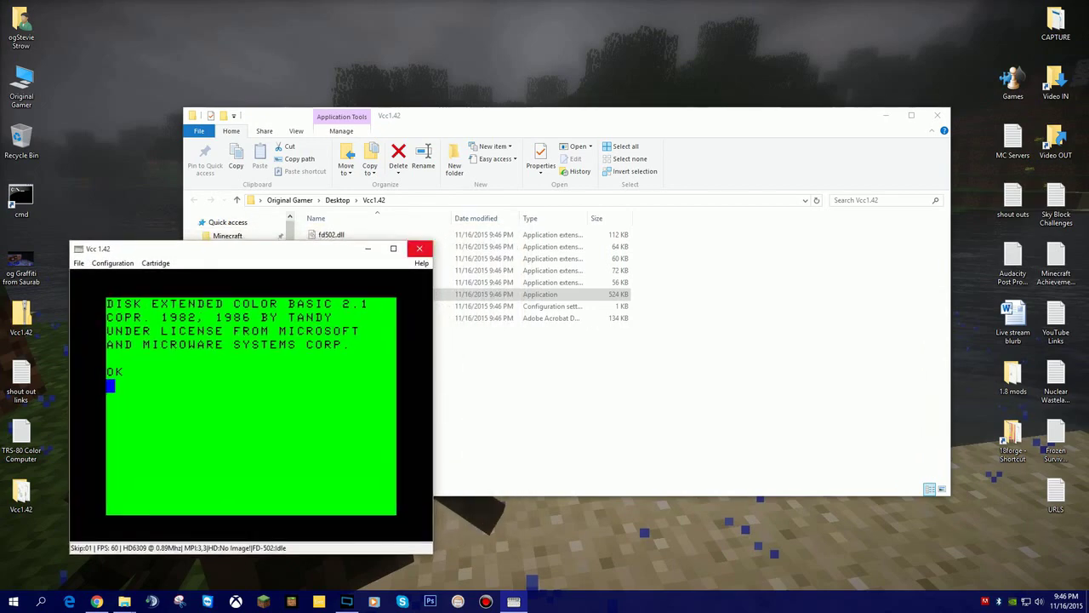
click(419, 247)
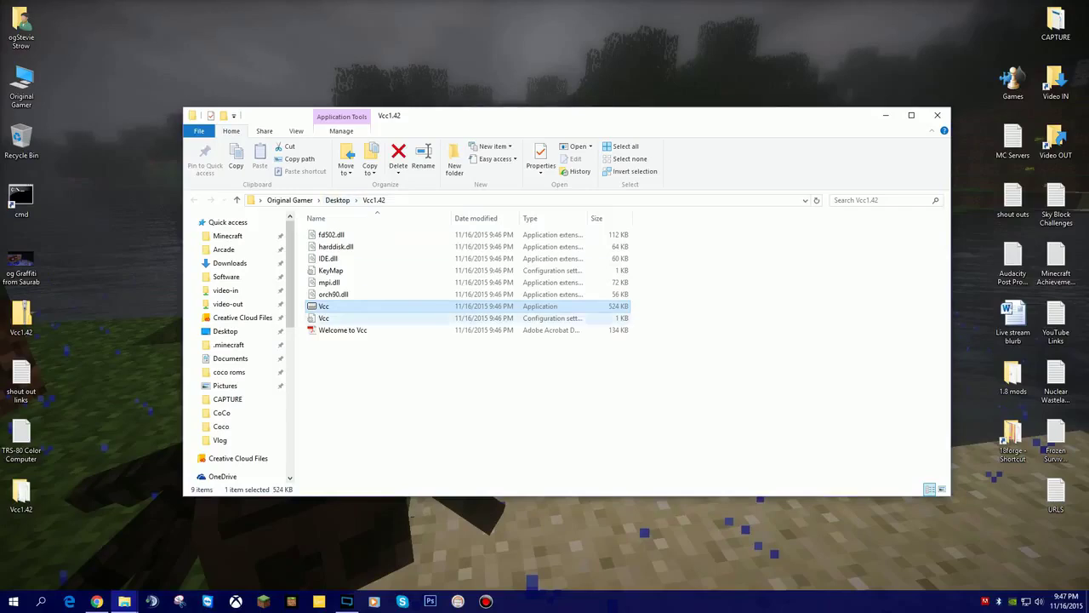
Step: Close the Vcc1.42 folder and bring Chrome's TRS-80 Color Computer Archive tab forward
click(937, 115)
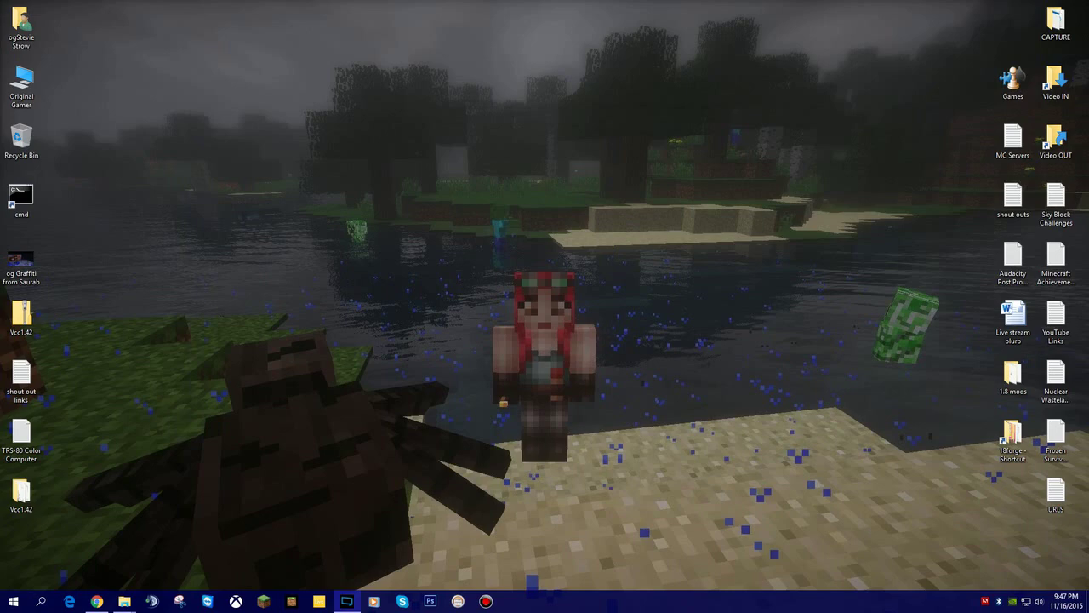
click(97, 600)
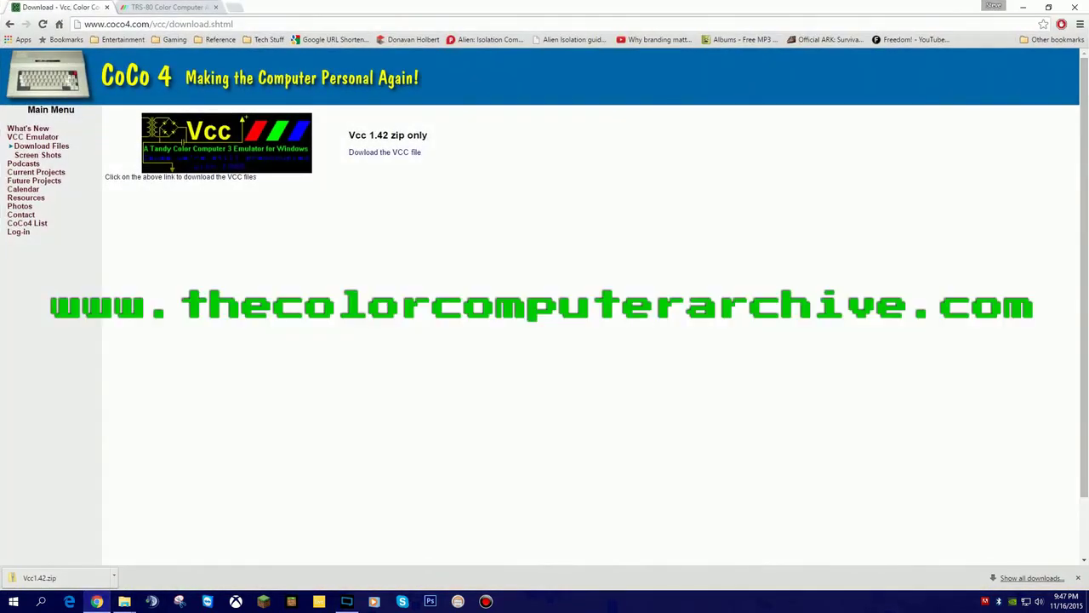
key(ctrl+Tab)
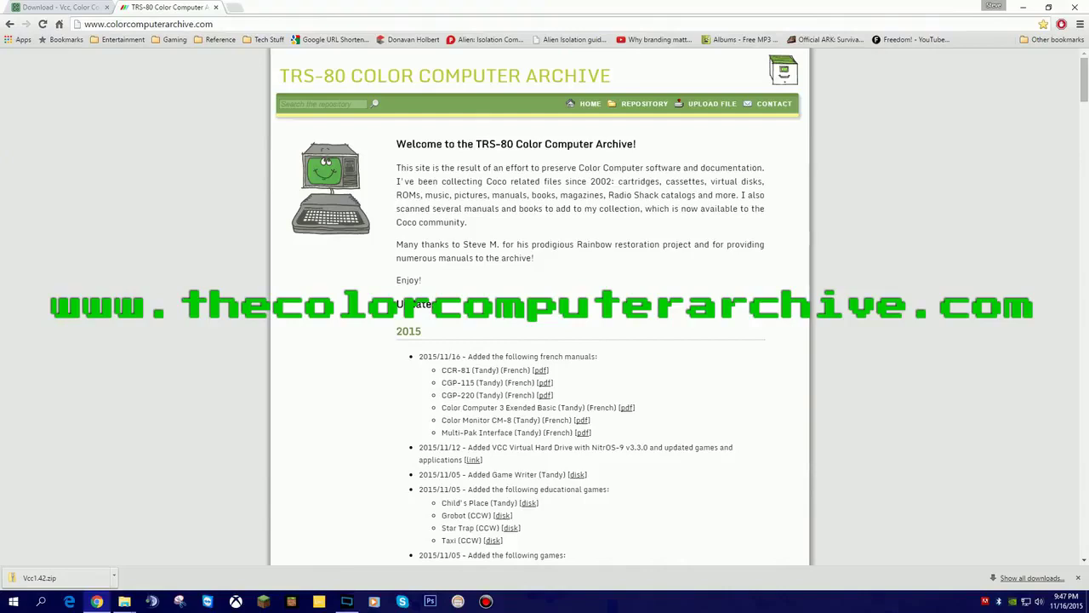
Step: Browse Repository > Documents > Manuals > Hardware and scroll down to the G entries
click(649, 103)
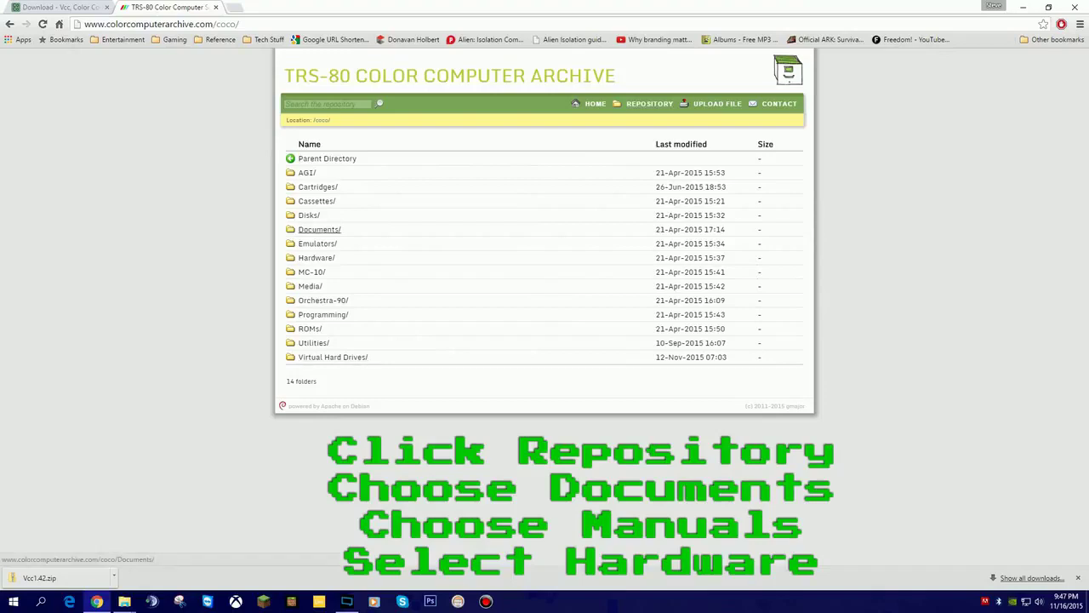
click(319, 229)
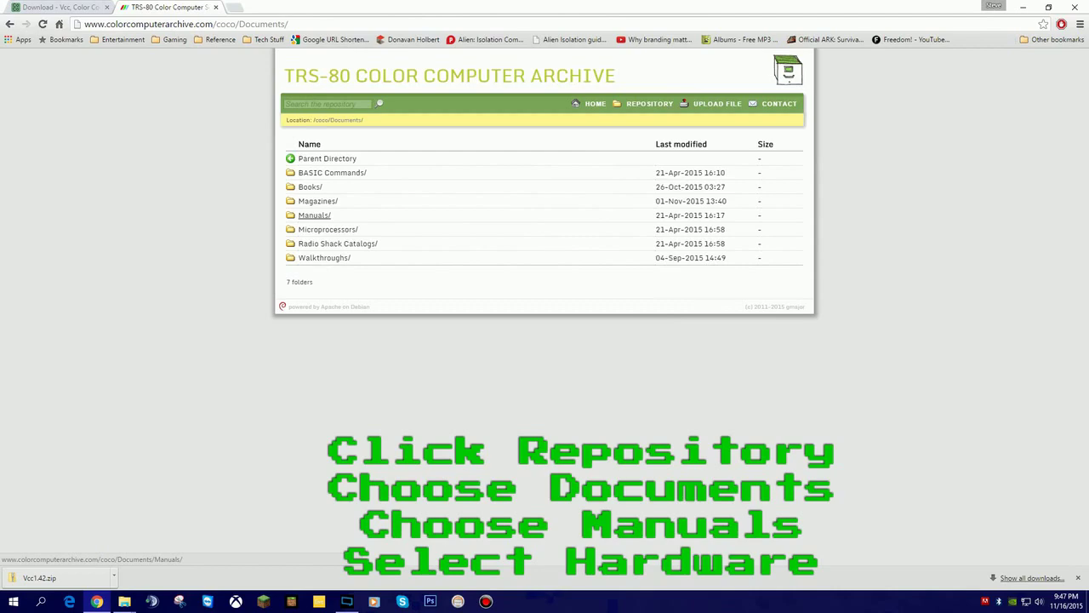
click(314, 215)
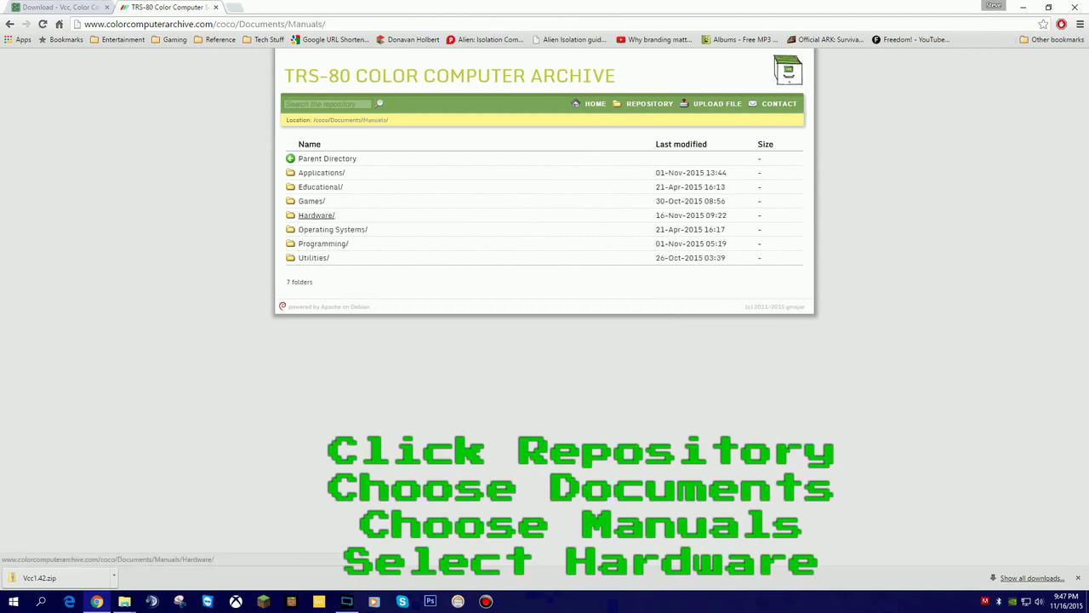
click(315, 215)
scroll(408, 307, down, 5)
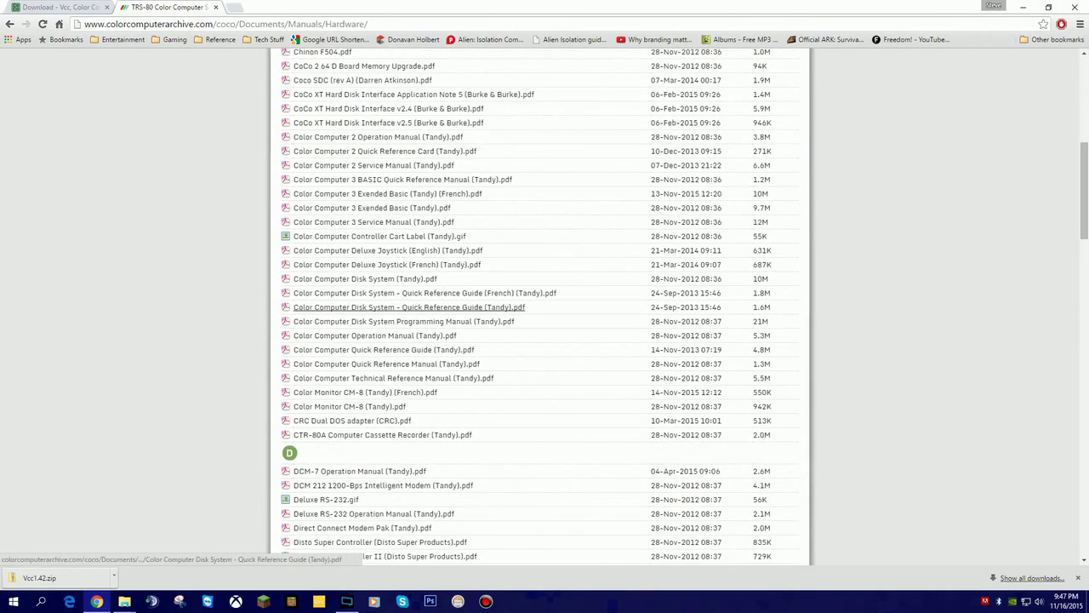
scroll(408, 311, down, 5)
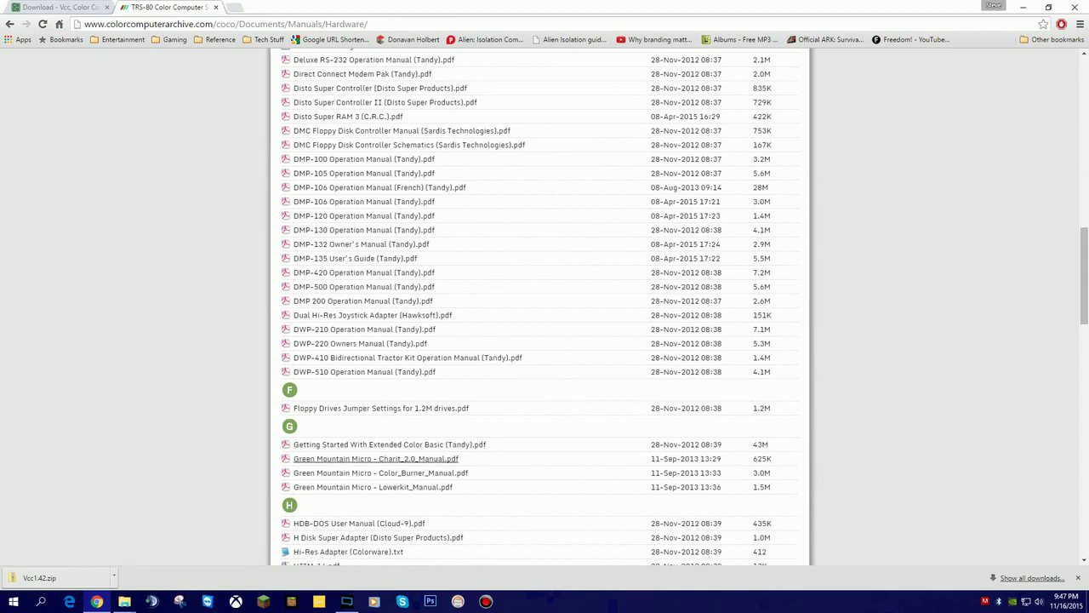
scroll(383, 444, down, 1)
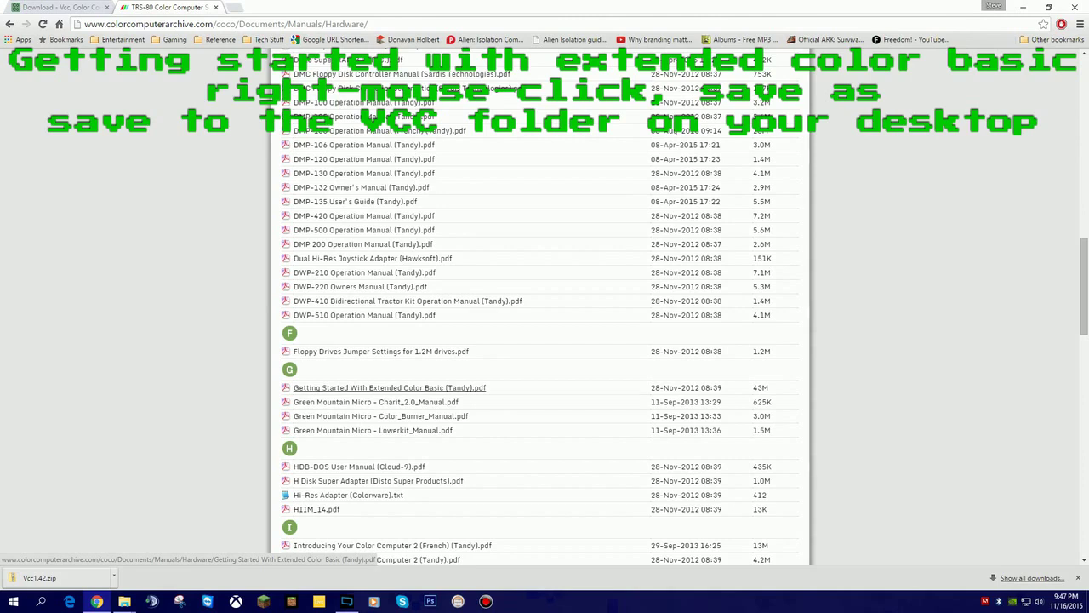
Step: Save 'Getting Started With Extended Color Basic (Tandy).pdf' into the Desktop Vcc1.42 folder
right_click(341, 388)
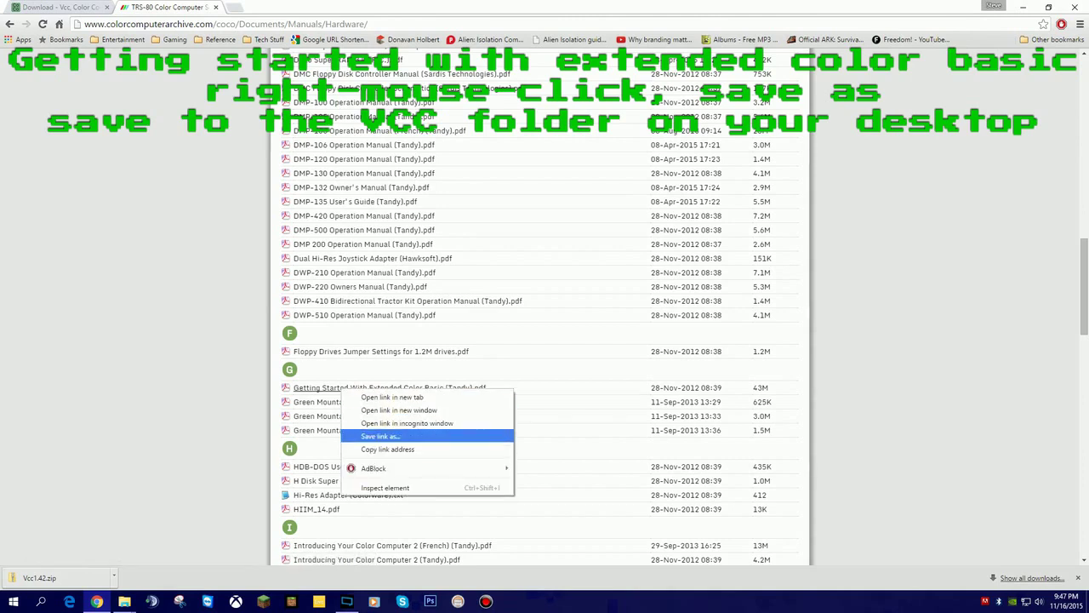
click(380, 436)
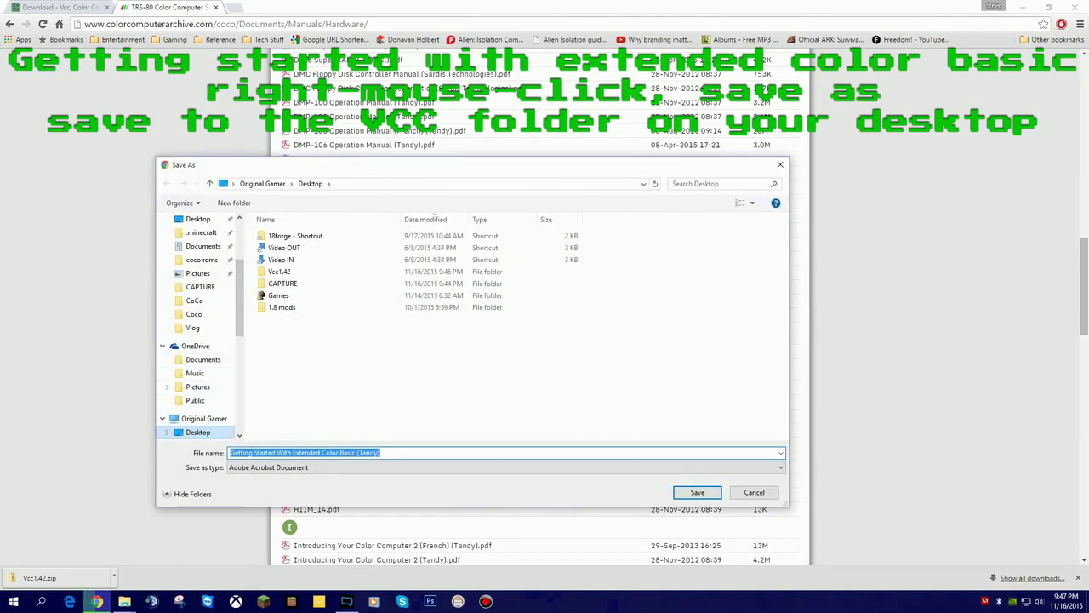
click(279, 272)
key(Return)
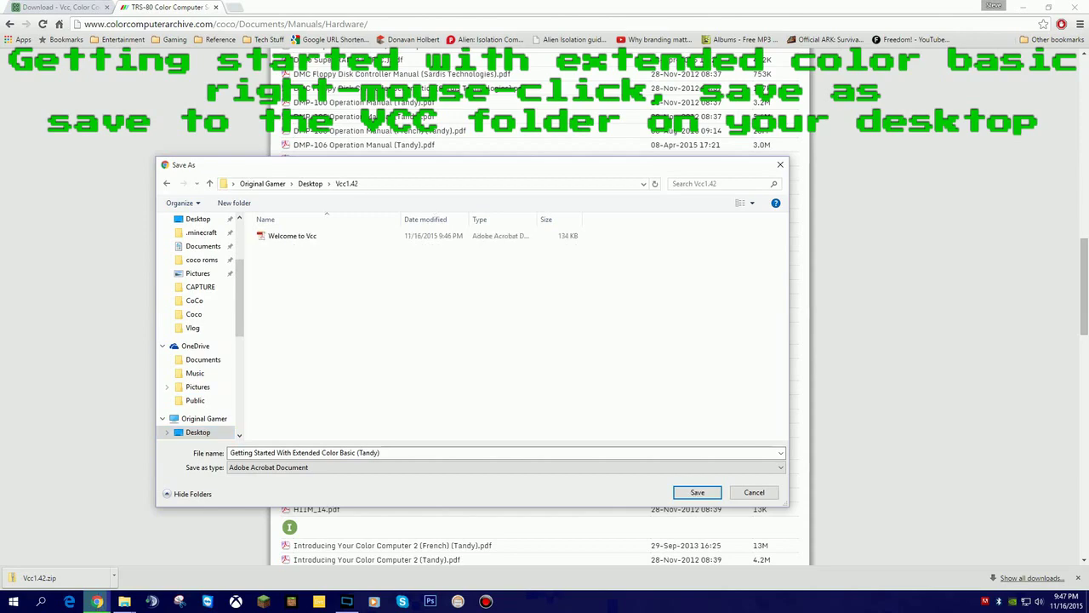
key(Tab)
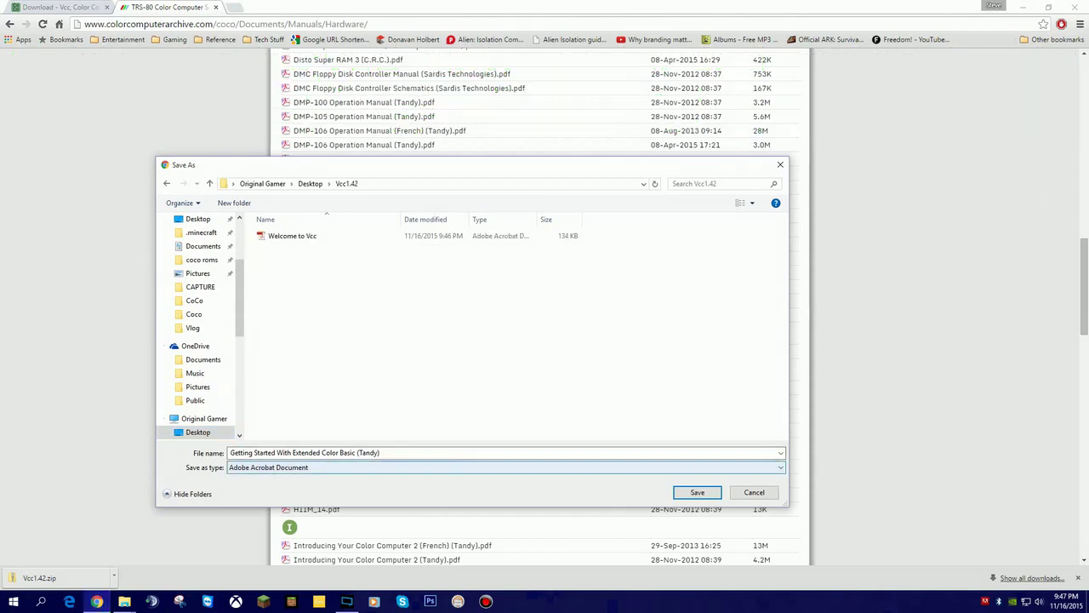
key(Return)
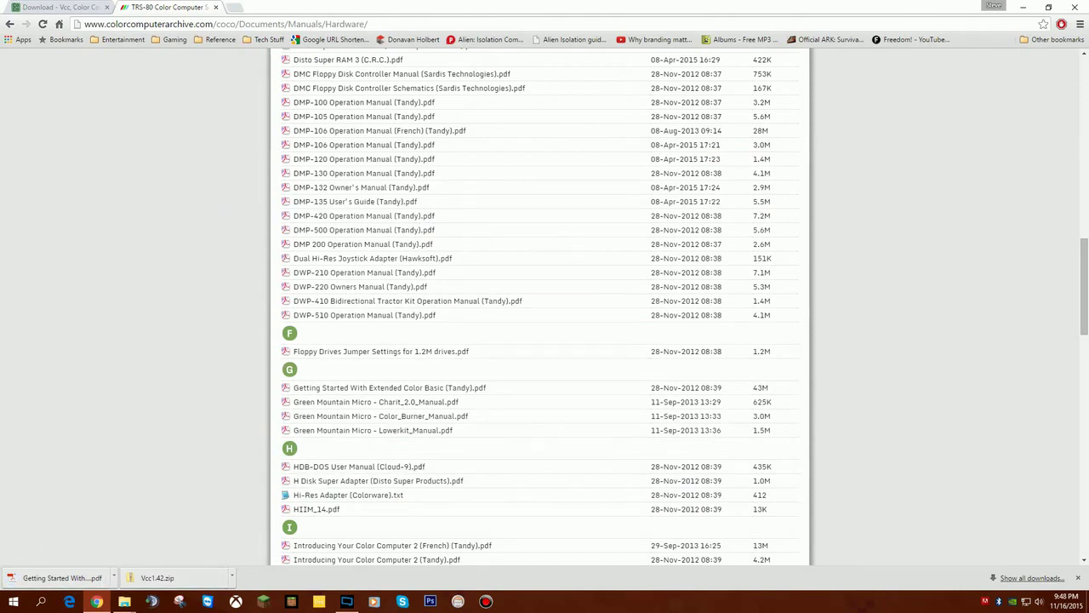
Step: Browse to coco > Disks > Blank disks > DMK and save 158K-RS.DSK into Vcc1.42
scroll(357, 448, up, 20)
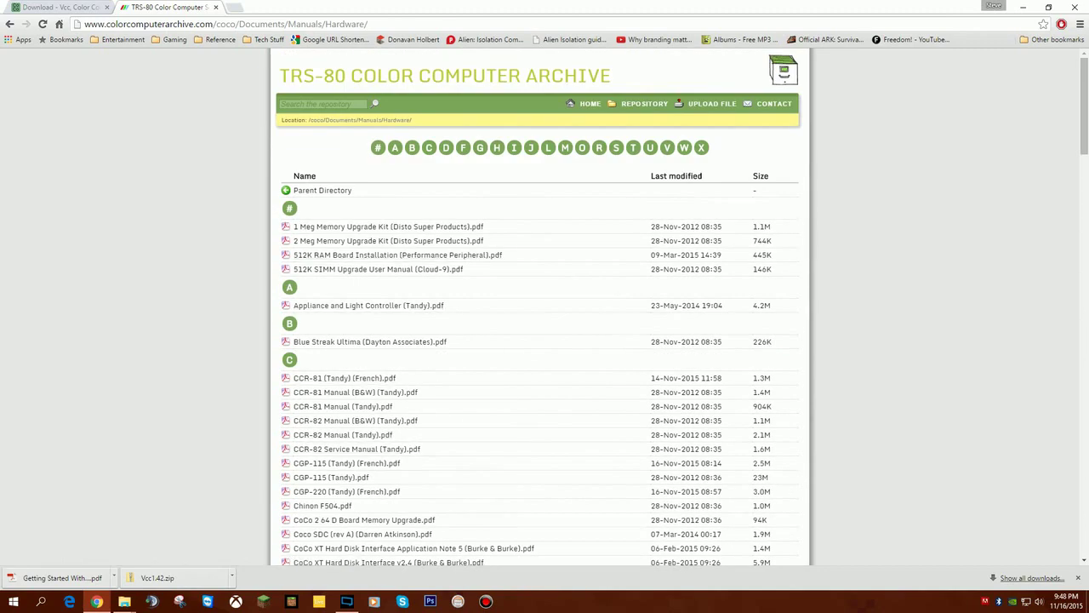
click(645, 103)
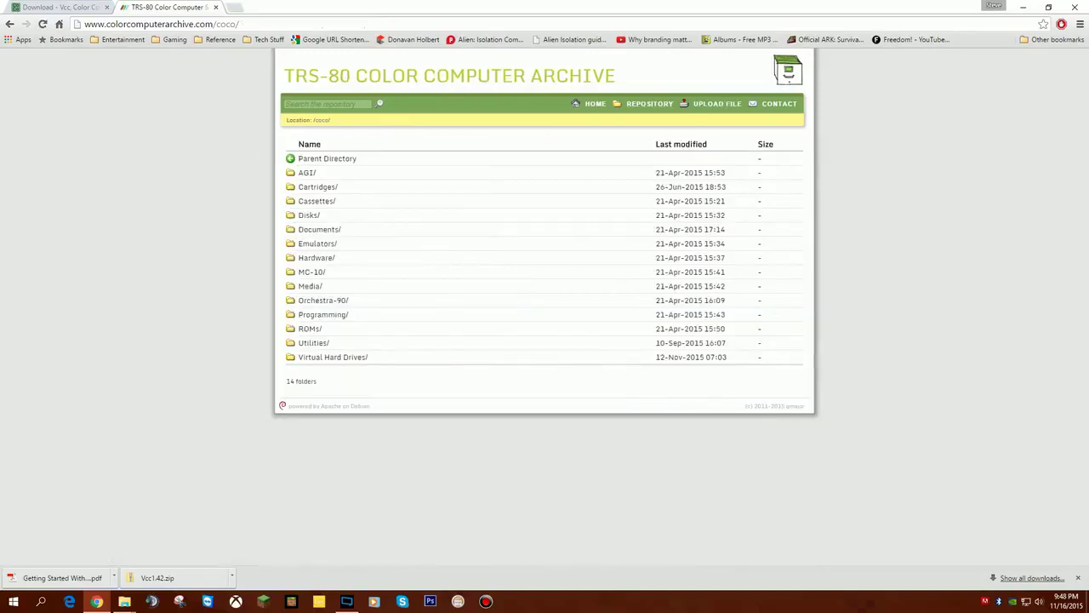
click(309, 215)
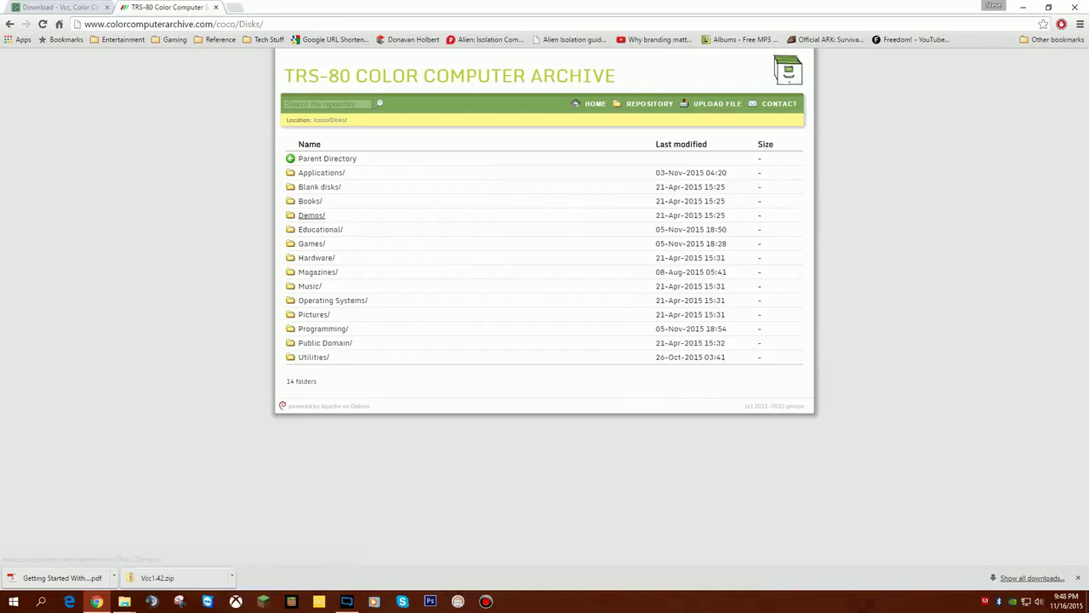
click(319, 187)
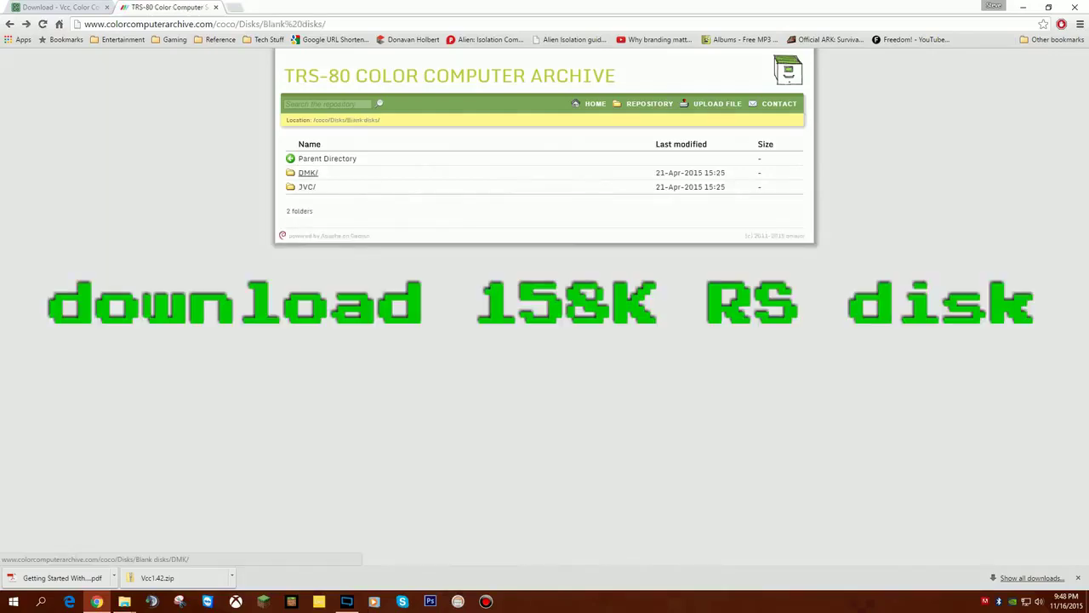
click(308, 173)
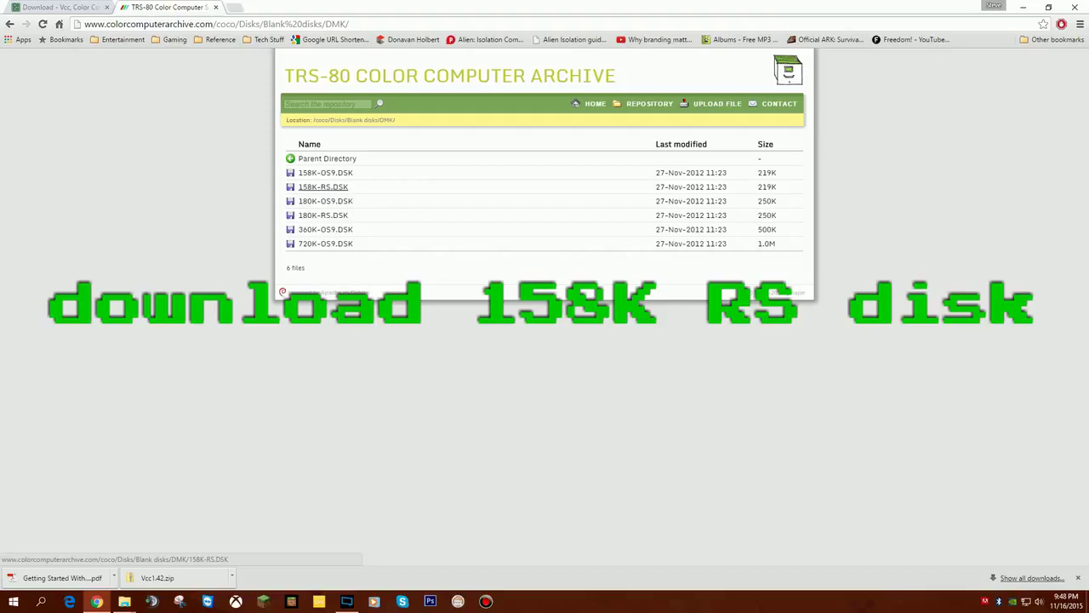
click(323, 187)
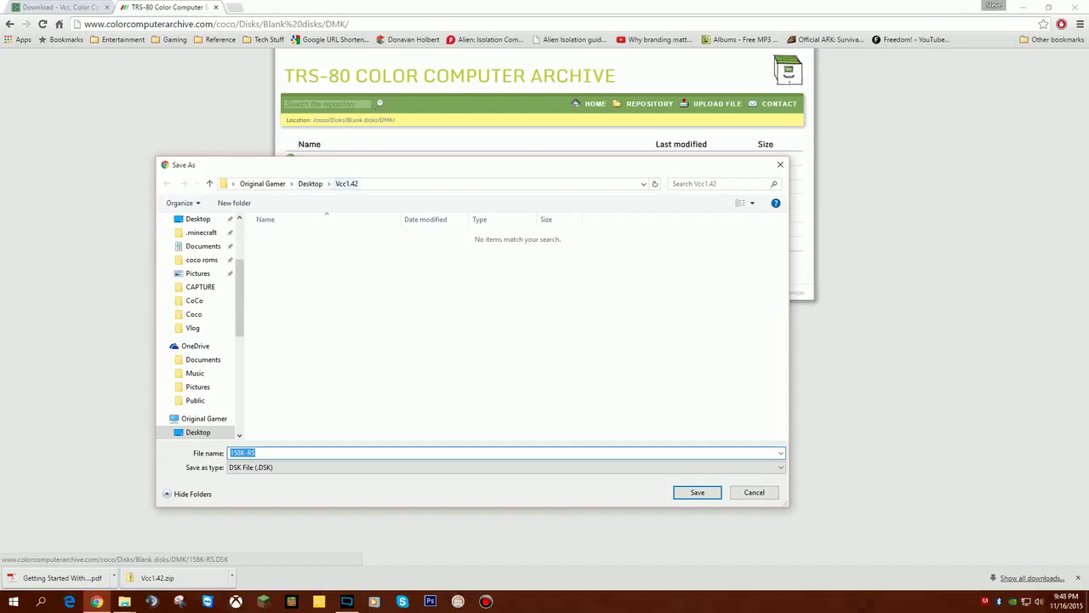
key(Return)
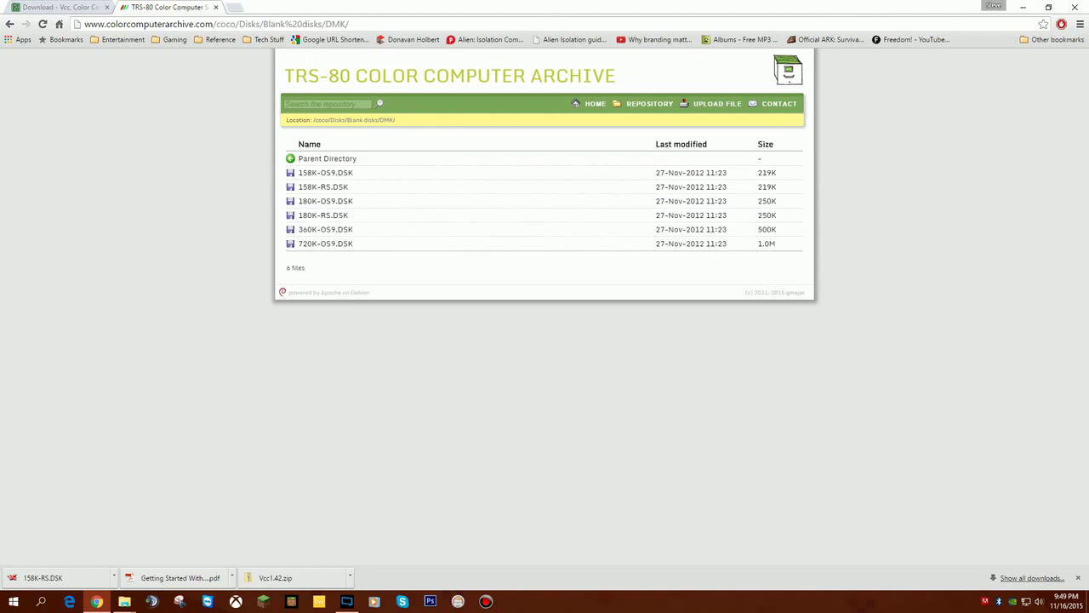
Step: Close Chrome, open the Vcc1.42 folder and check the 219 KB 158K-RS disk image
click(1075, 6)
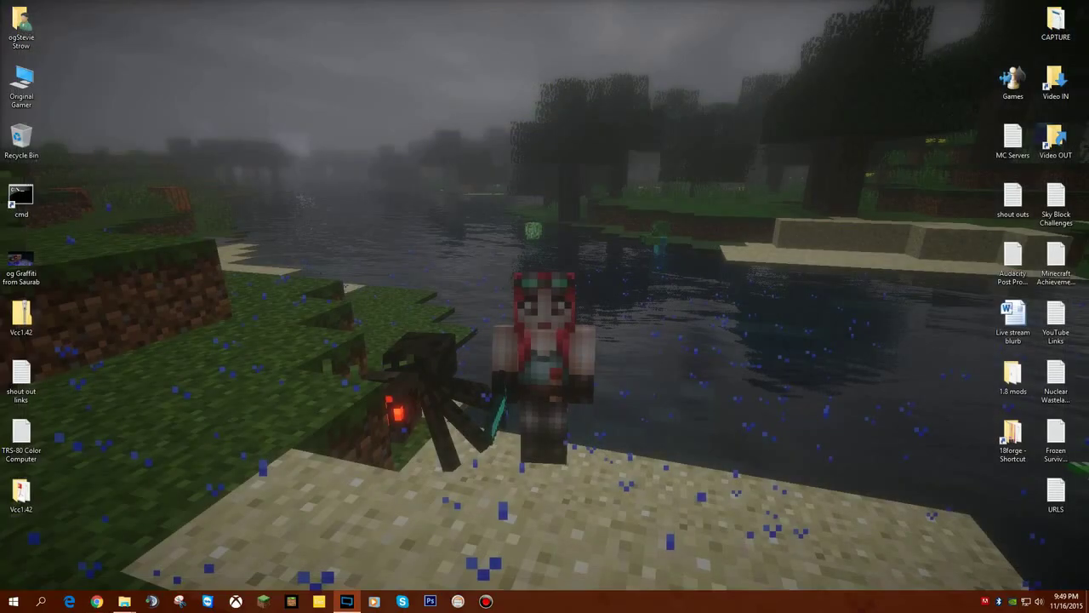
double_click(21, 493)
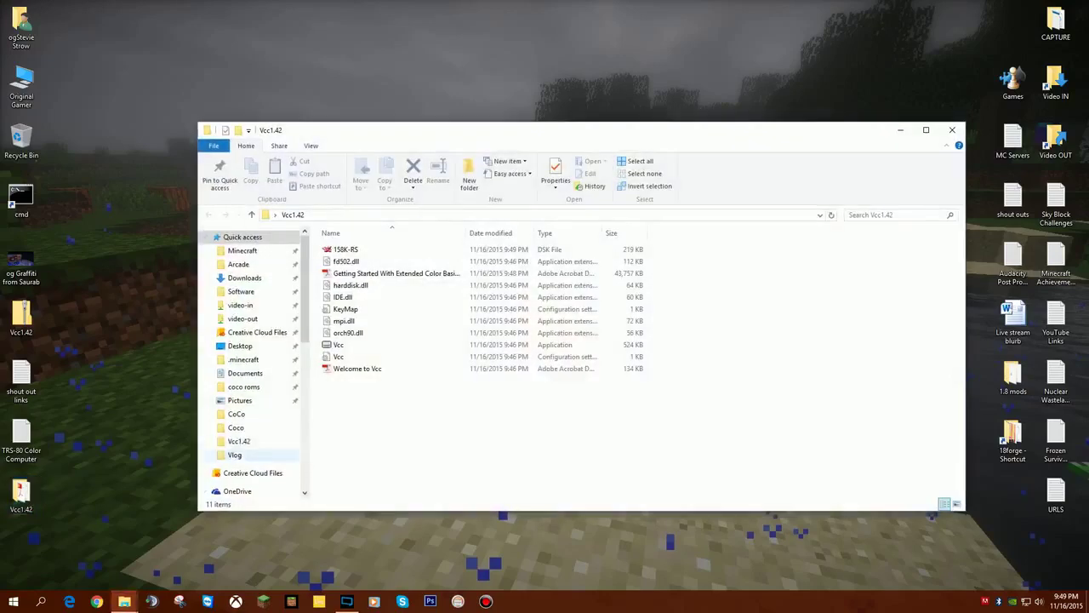
click(345, 249)
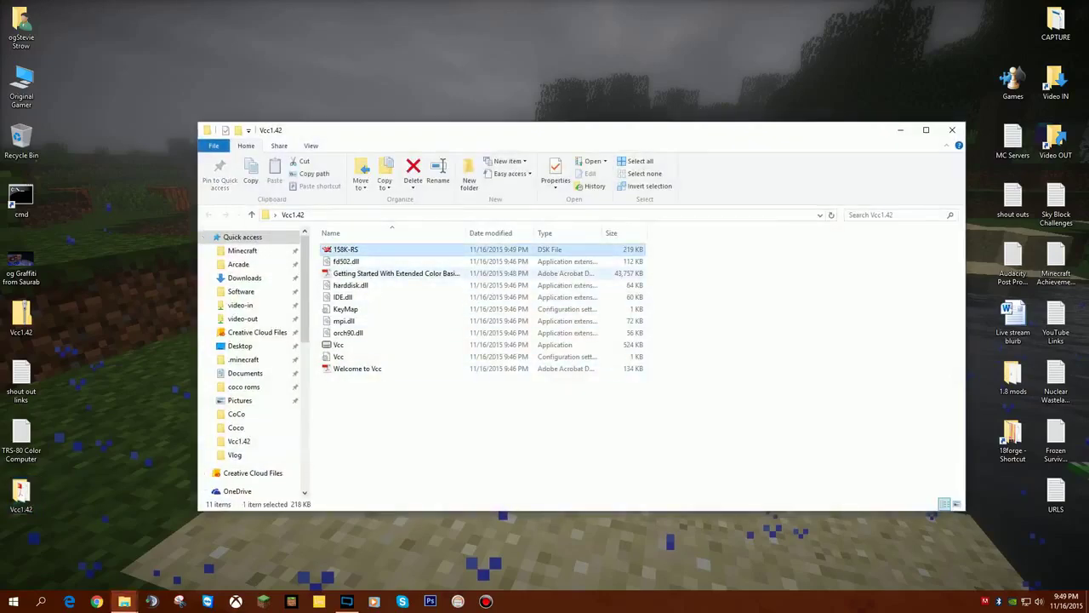
Step: Open the Getting Started manual PDF in Acrobat and scroll through its pages
double_click(396, 274)
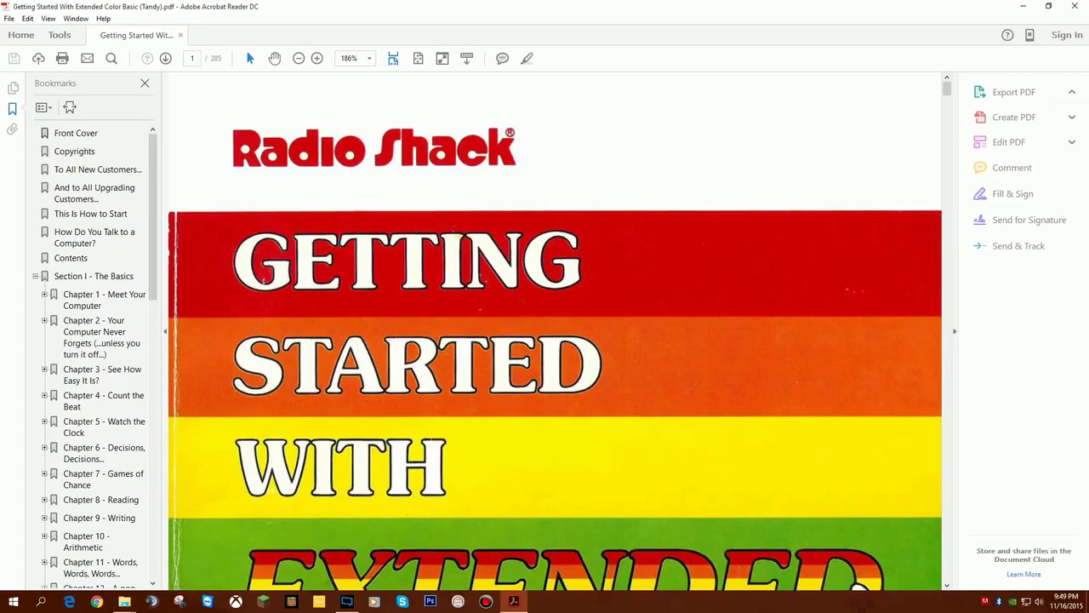
scroll(555, 333, down, 3)
scroll(554, 332, down, 5)
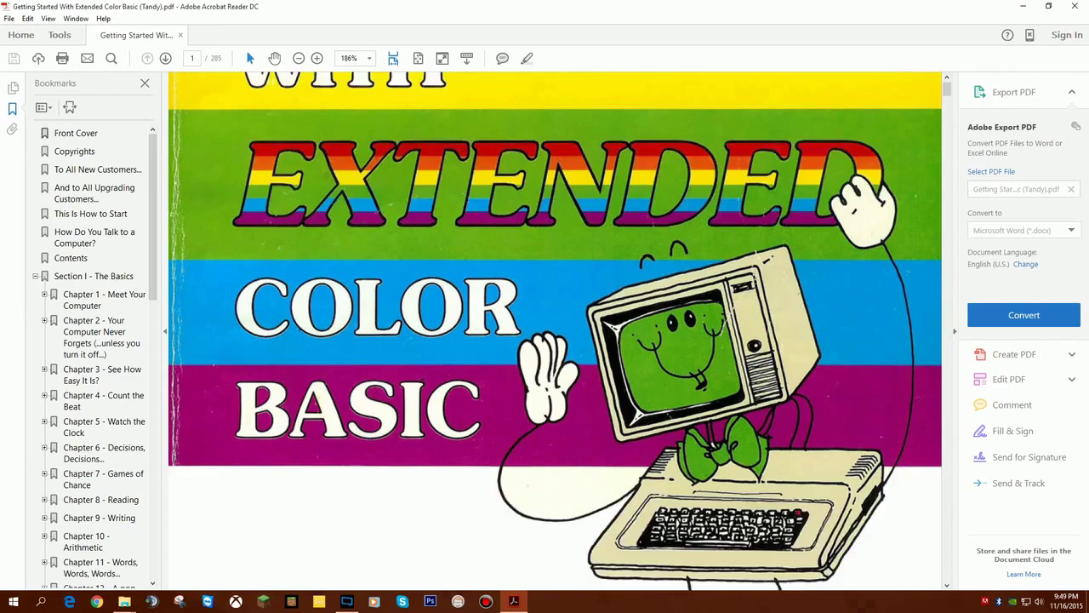
scroll(555, 333, down, 5)
scroll(555, 333, up, 4)
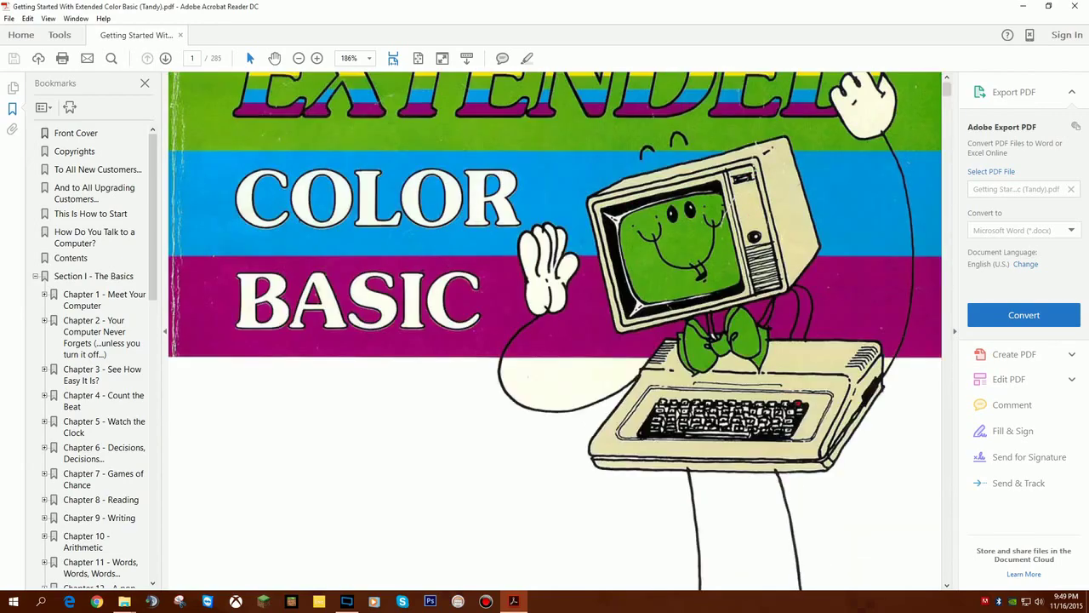
scroll(555, 333, up, 6)
Step: Close Acrobat Reader and run Vcc, booting to Disk Extended Color BASIC 2.1's OK prompt
click(1075, 6)
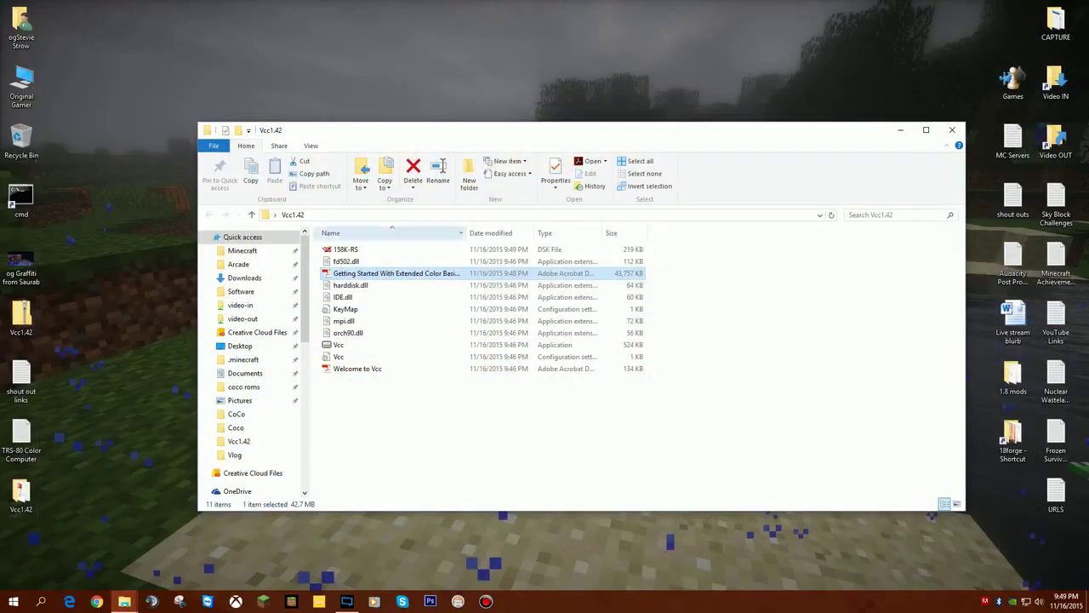
click(339, 344)
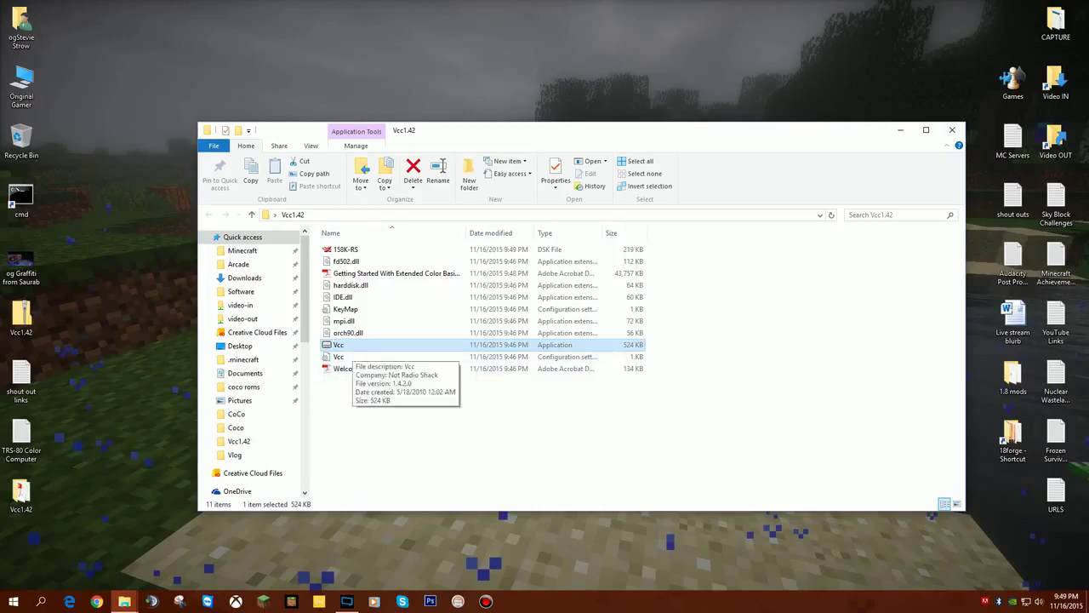
key(Return)
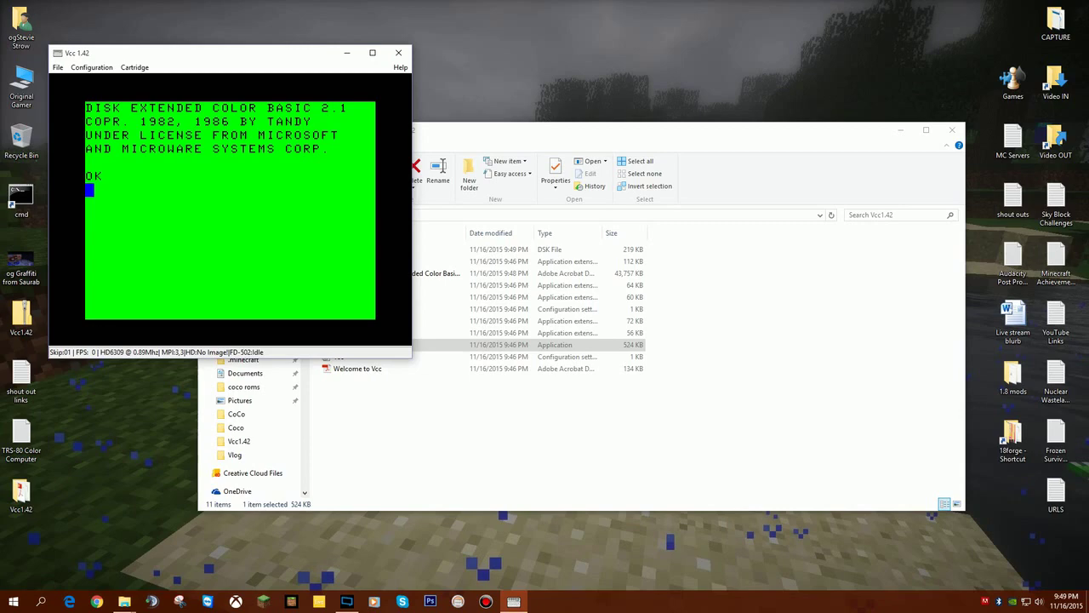
Step: Center the Vcc window and confirm MPI Config keeps Slot Select on slot 4, the FD-502
drag(196, 52, 333, 170)
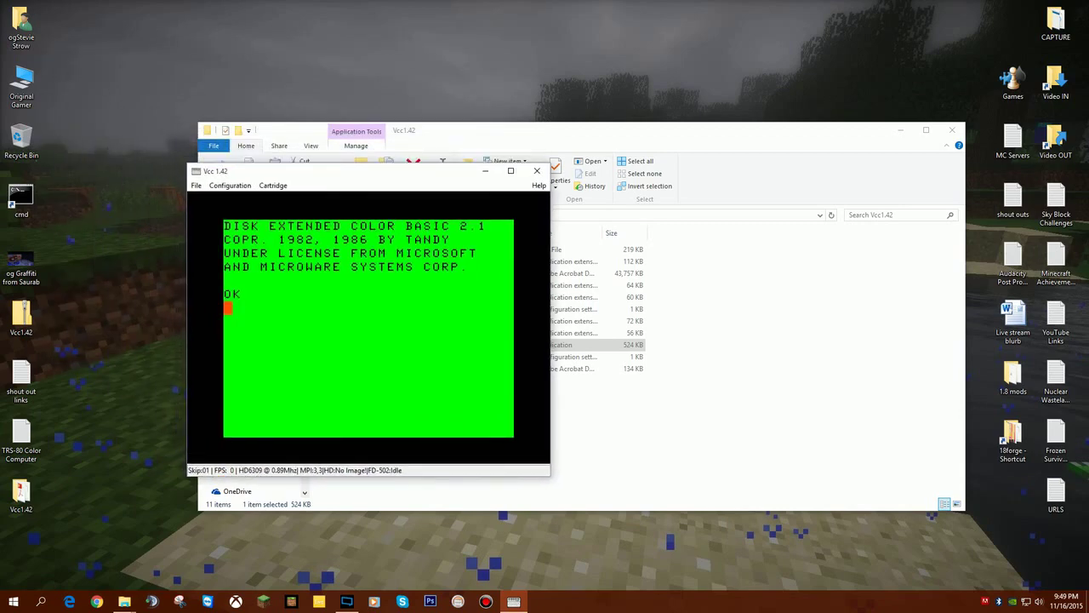
click(272, 184)
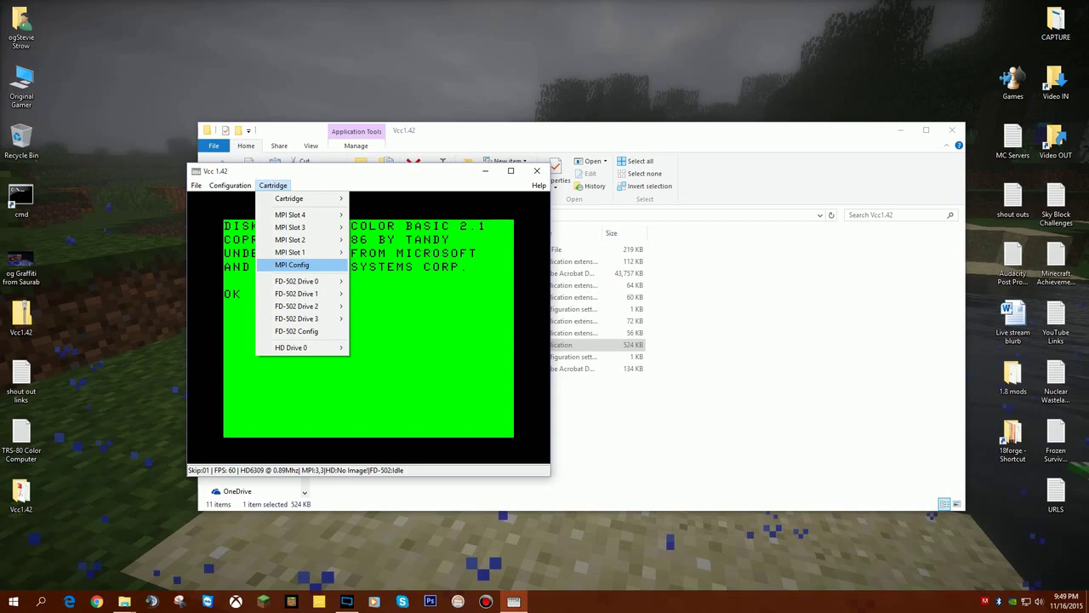
click(292, 264)
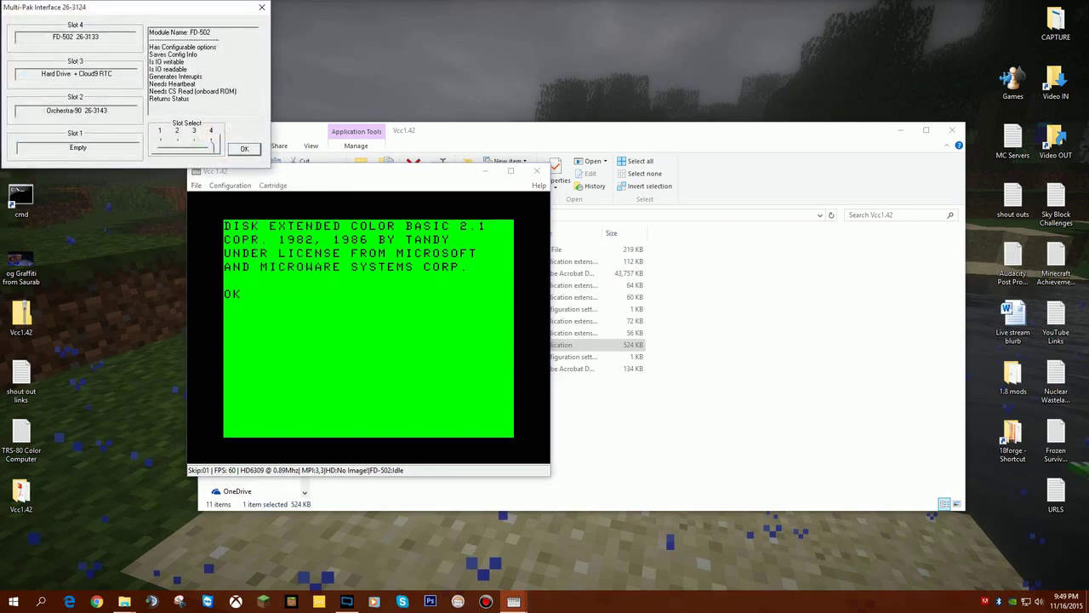
drag(85, 7, 258, 251)
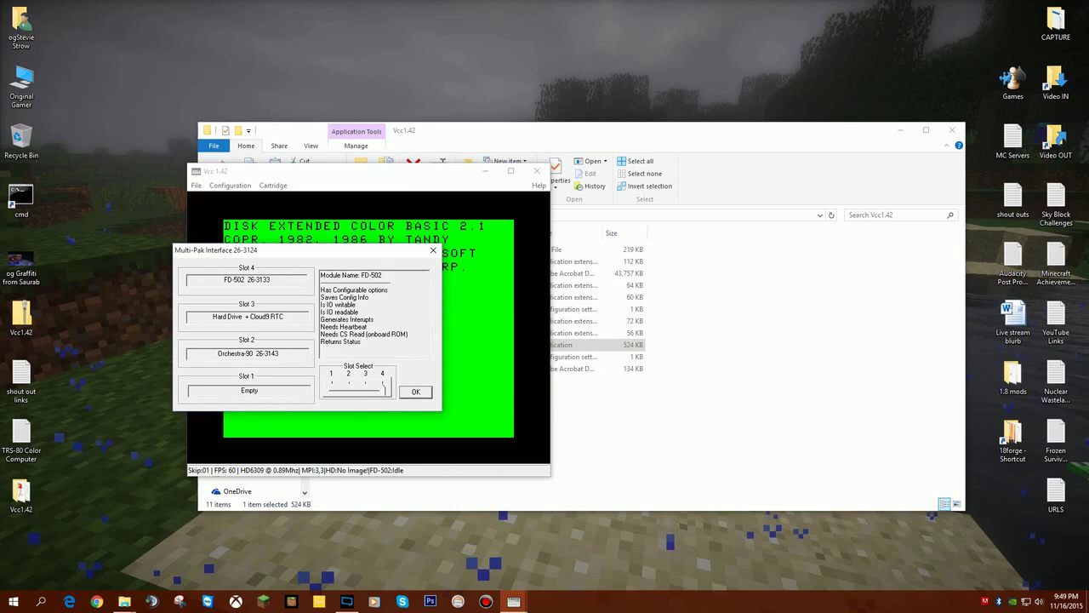
key(Left)
key(Left)
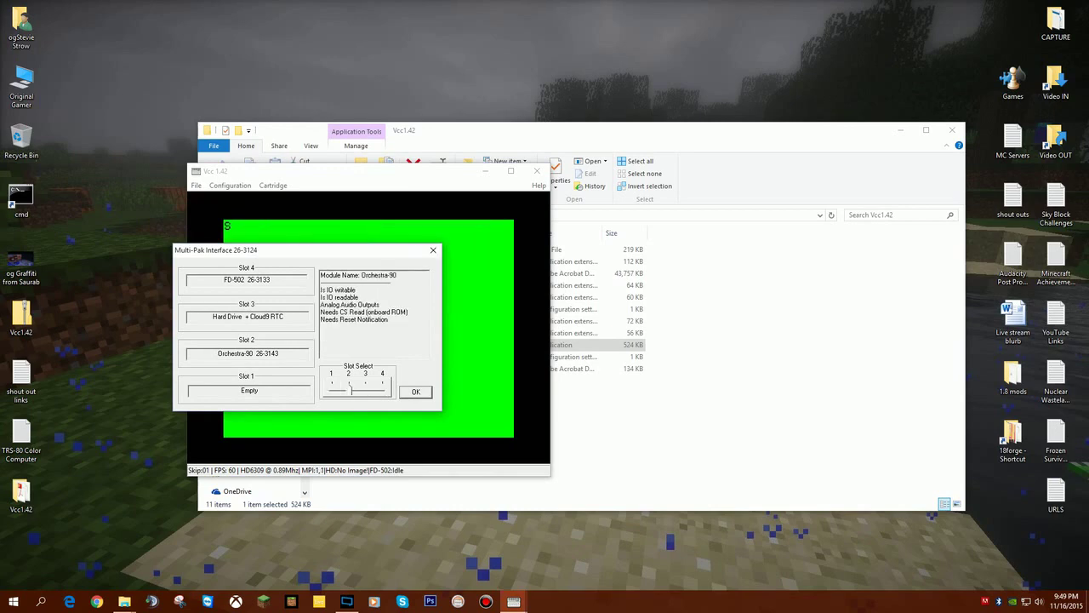
key(Right)
key(Right)
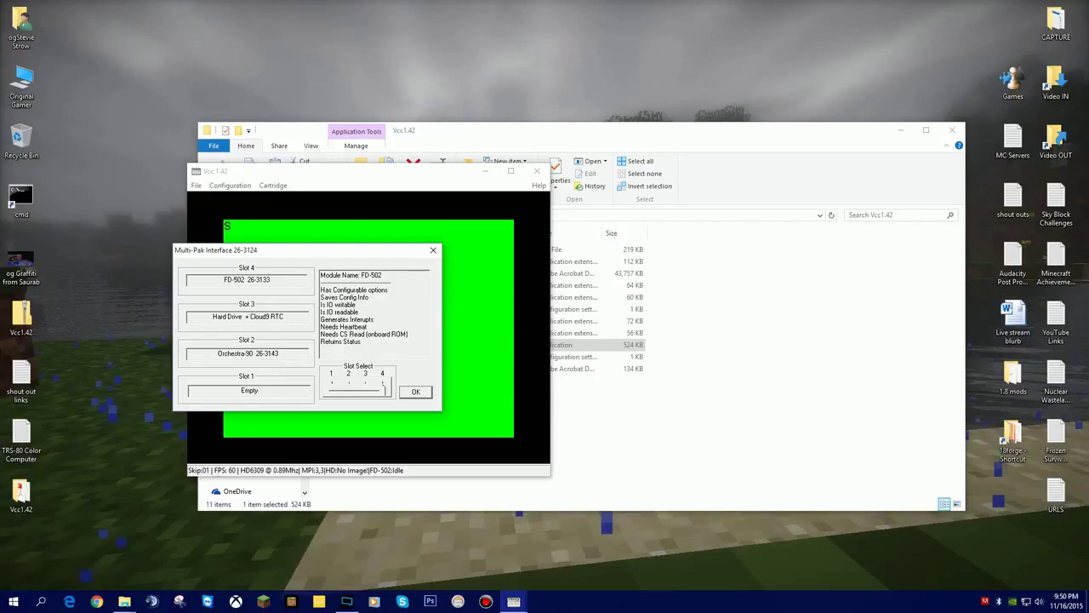
key(Return)
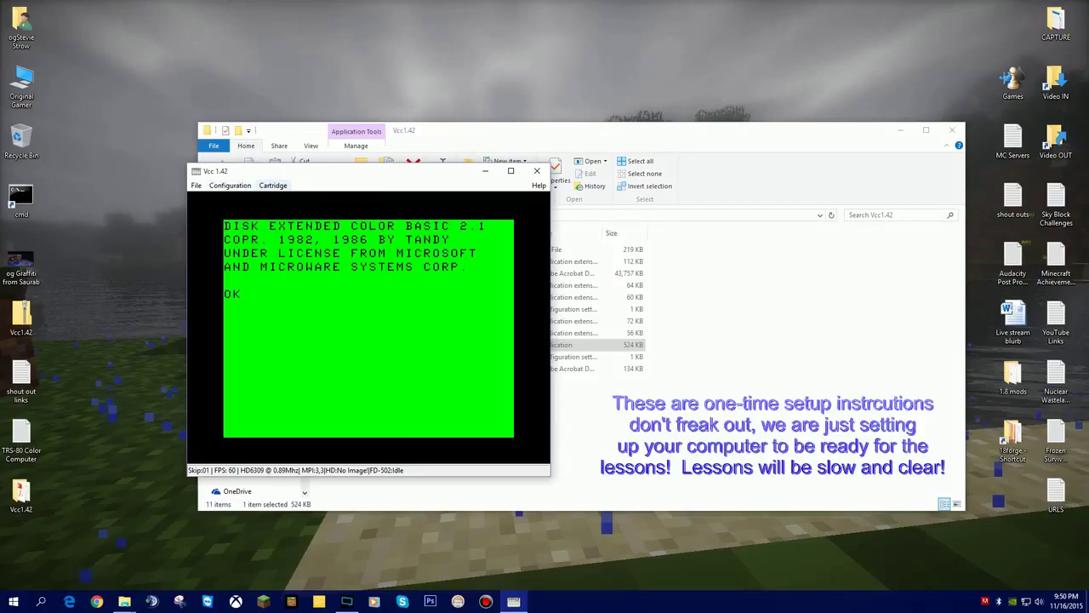
Step: Insert the 158K-RS disk image from Desktop\Vcc1.42 into drive 0
click(273, 185)
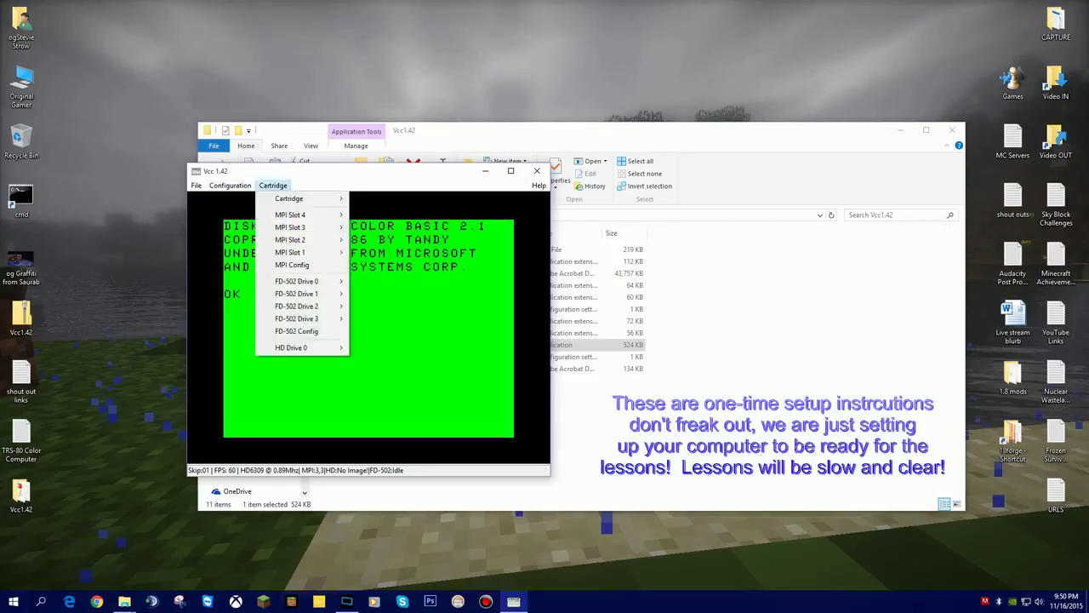
mouse_move(297, 281)
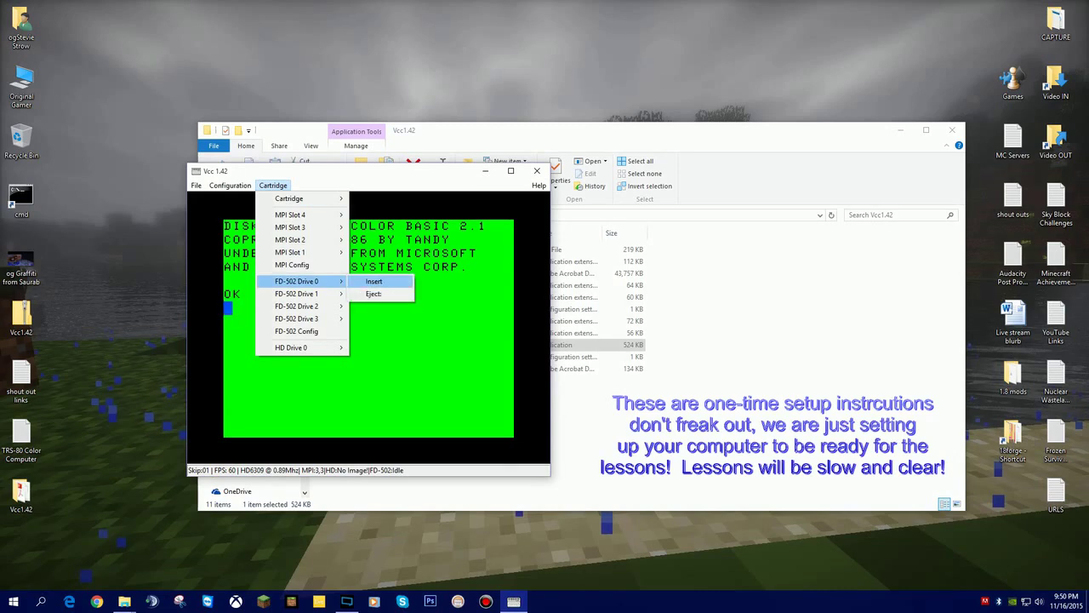
click(375, 281)
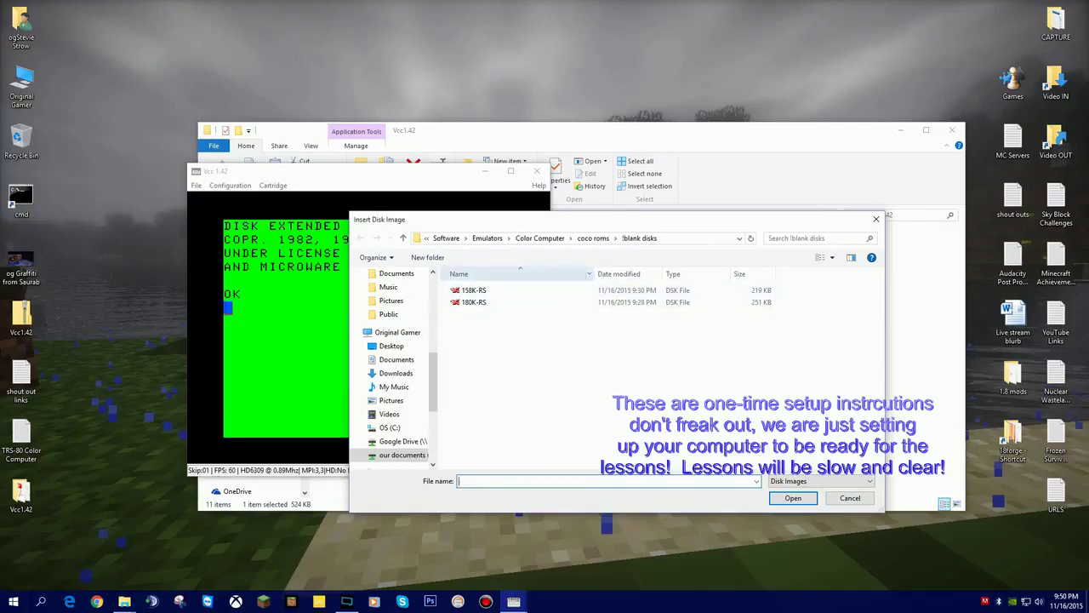
click(391, 345)
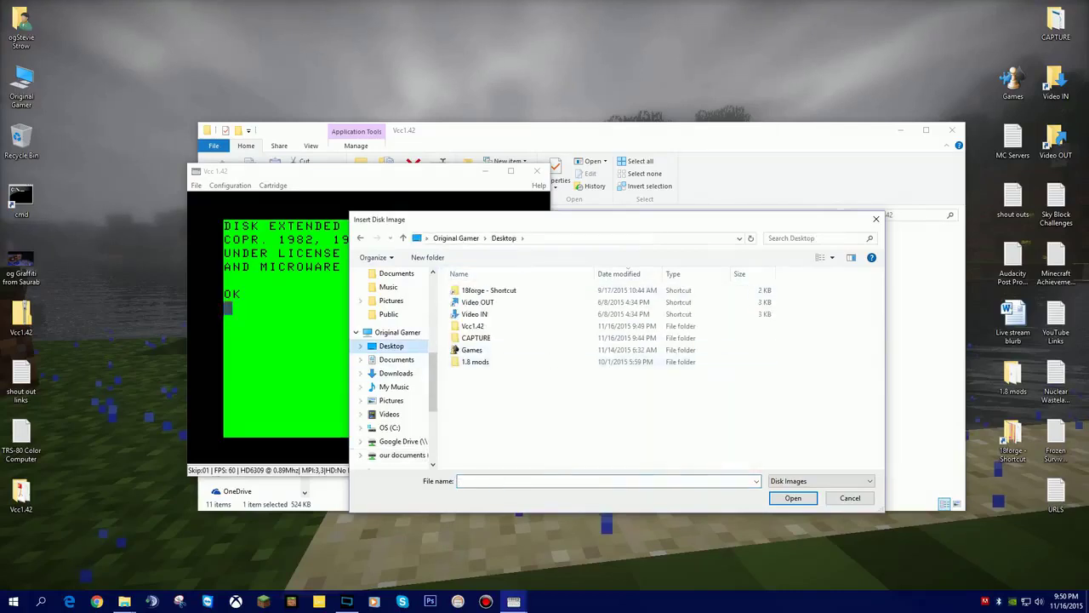
double_click(473, 326)
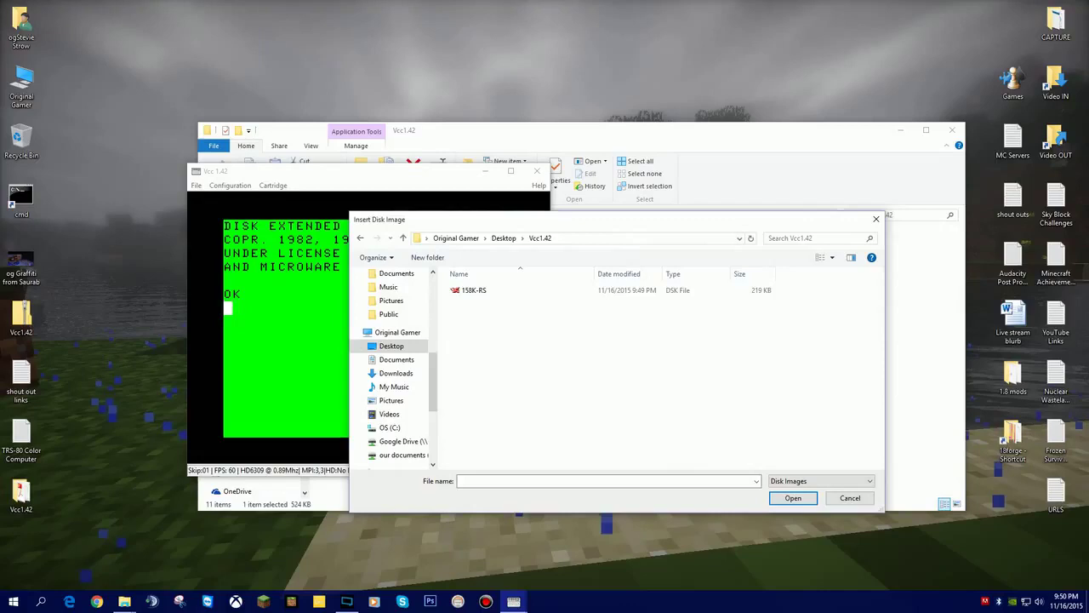
click(473, 290)
drag(511, 219, 427, 259)
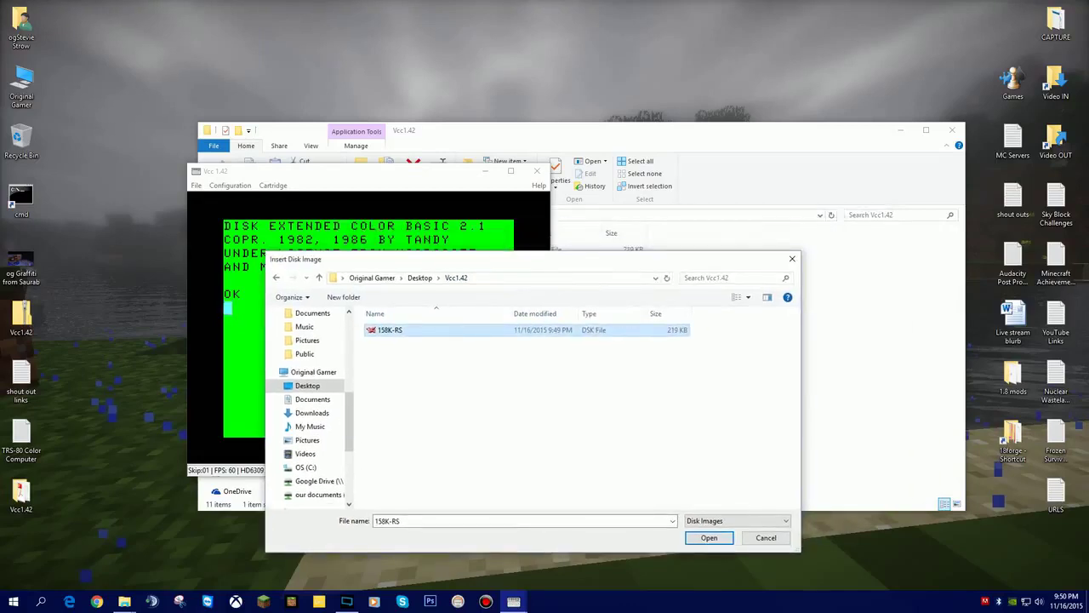
click(708, 537)
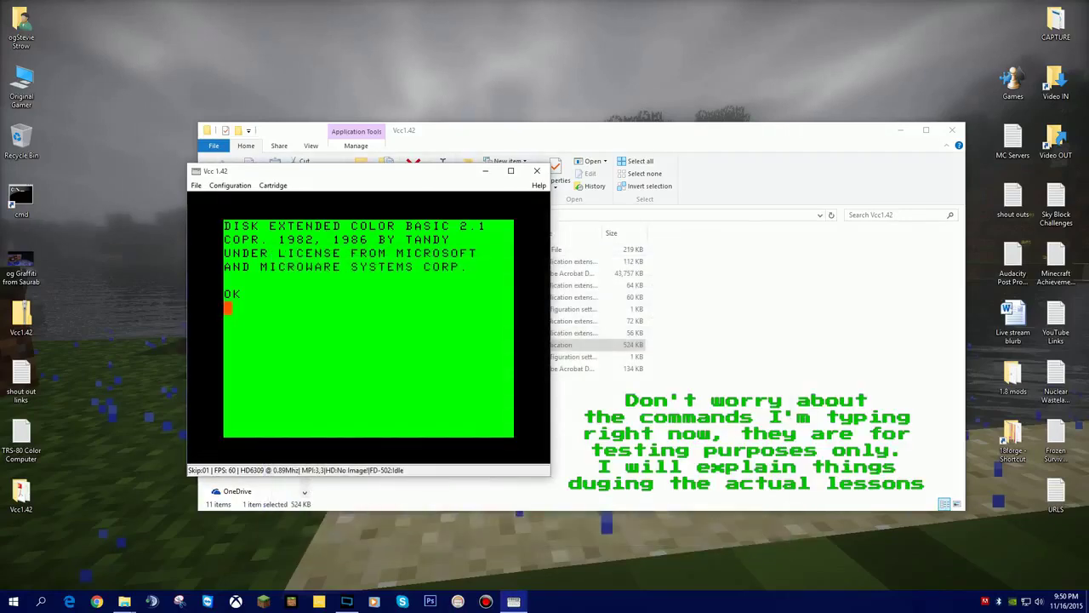
Step: List the blank disk with DIR, then enter and run 10 PRINT "HELLO"
text(DIR)
key(Return)
text(10 PRINT "HELLO")
key(Return)
text(RUN)
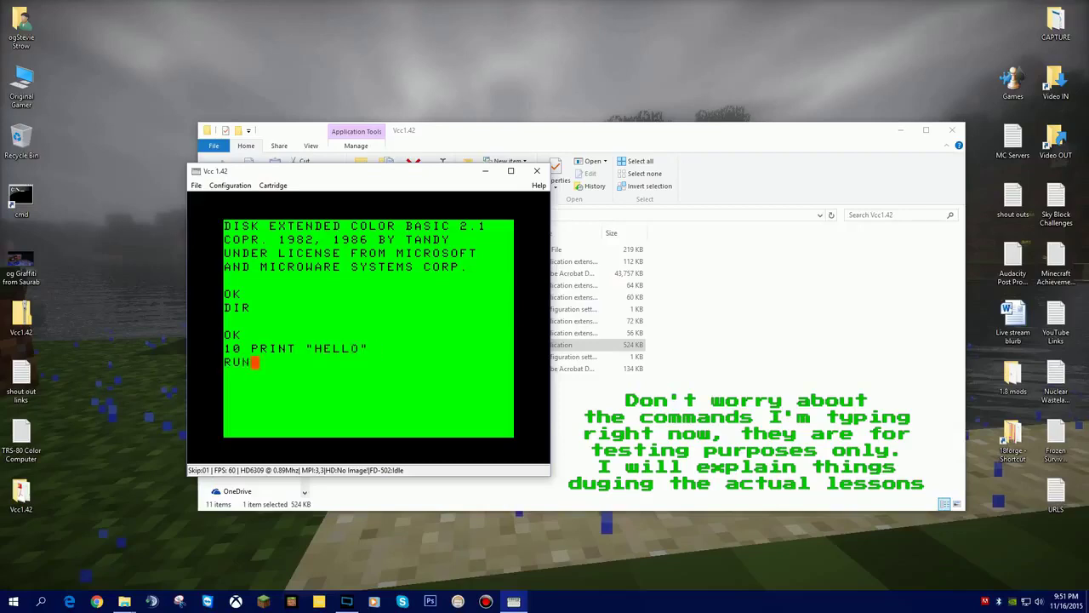
key(Return)
Step: Save the program as HELLO and confirm HELLO BAS appears in the DIR listing
text(SAVE "HELLO")
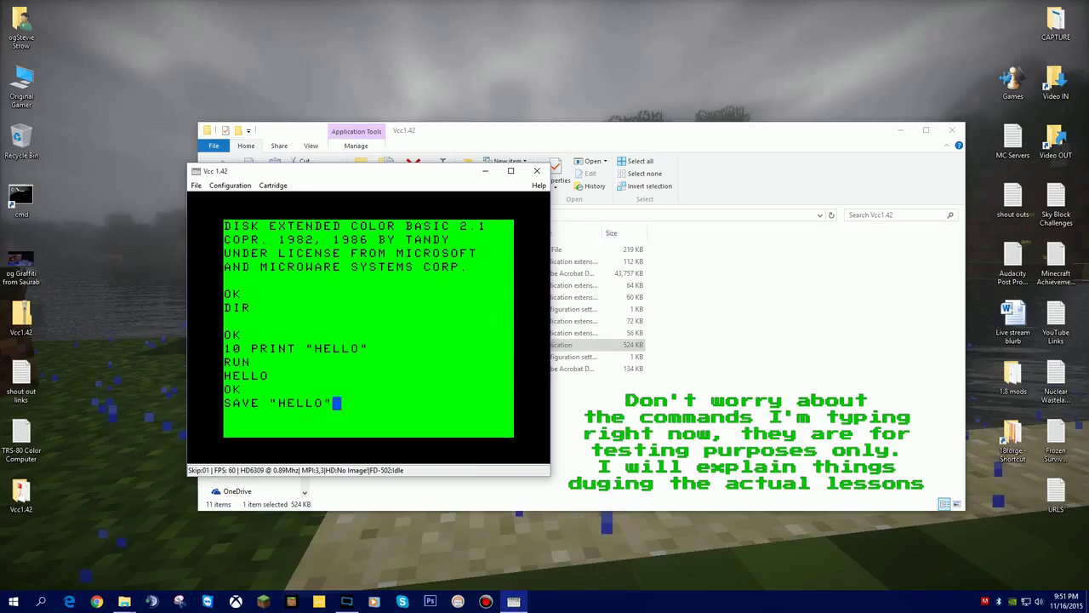
key(Return)
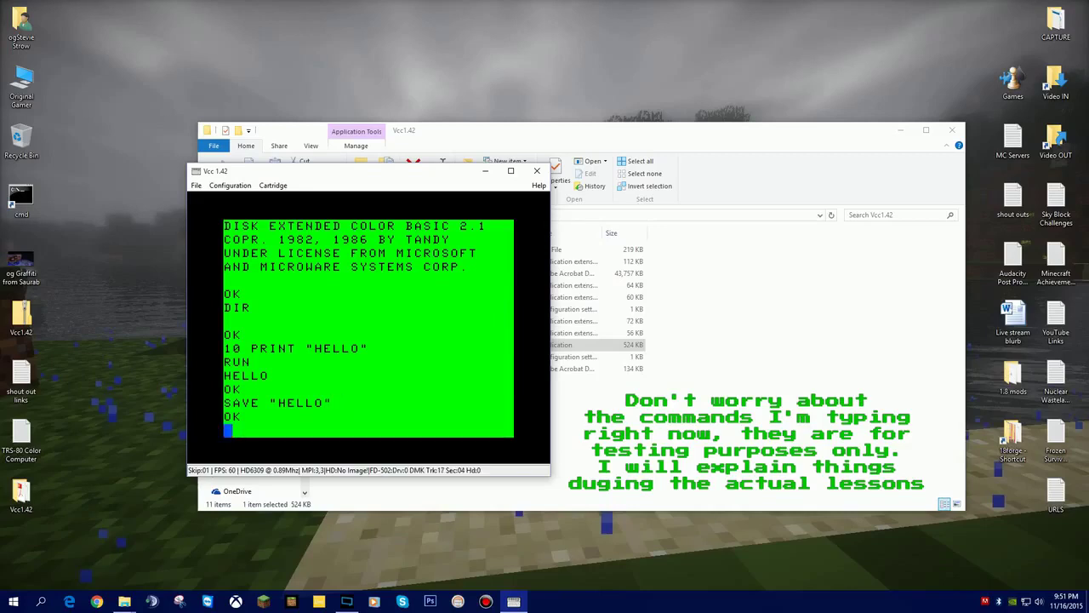
text(DIR)
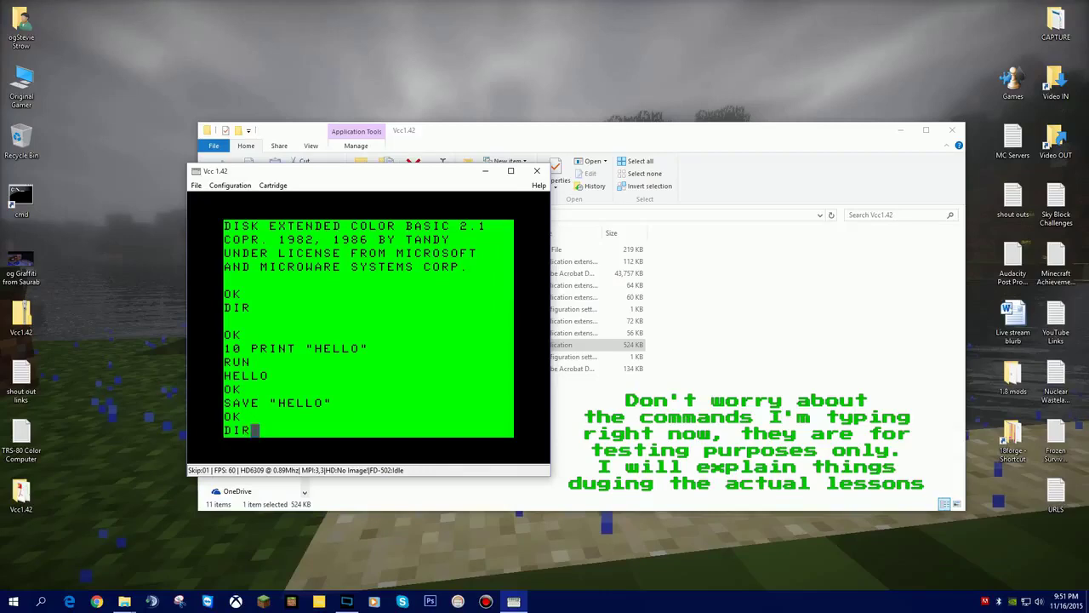
key(Return)
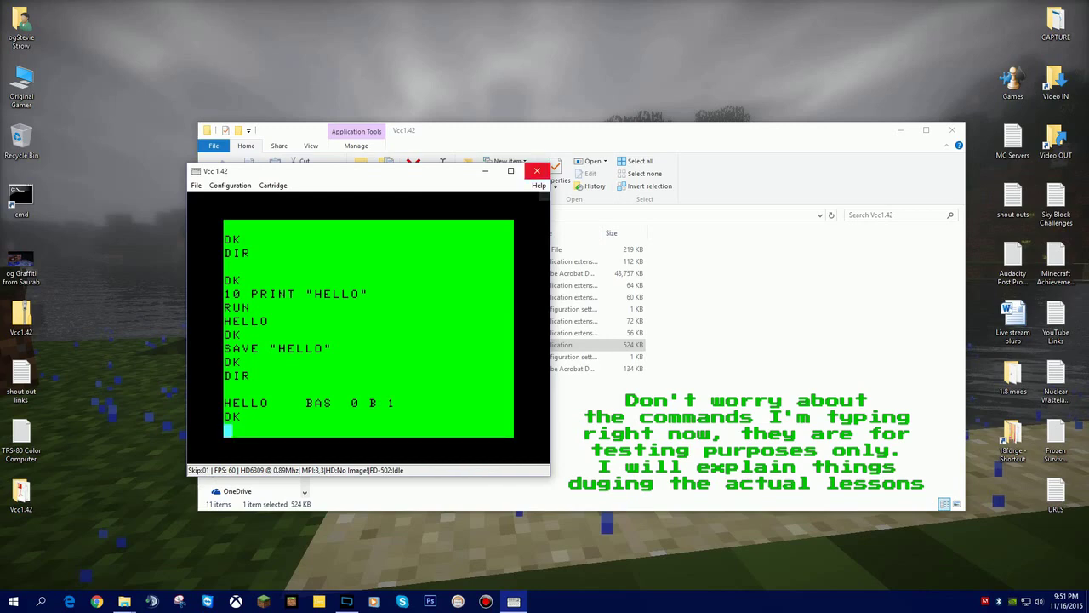
Step: Quit and relaunch the Vcc emulator, placing its window lower on the desktop
click(537, 170)
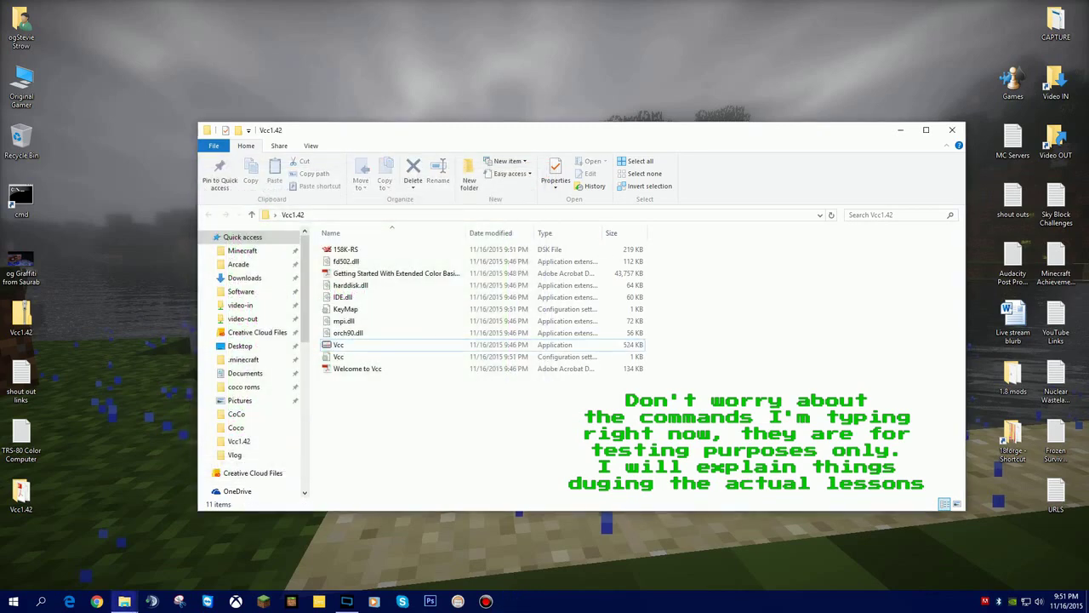
double_click(339, 345)
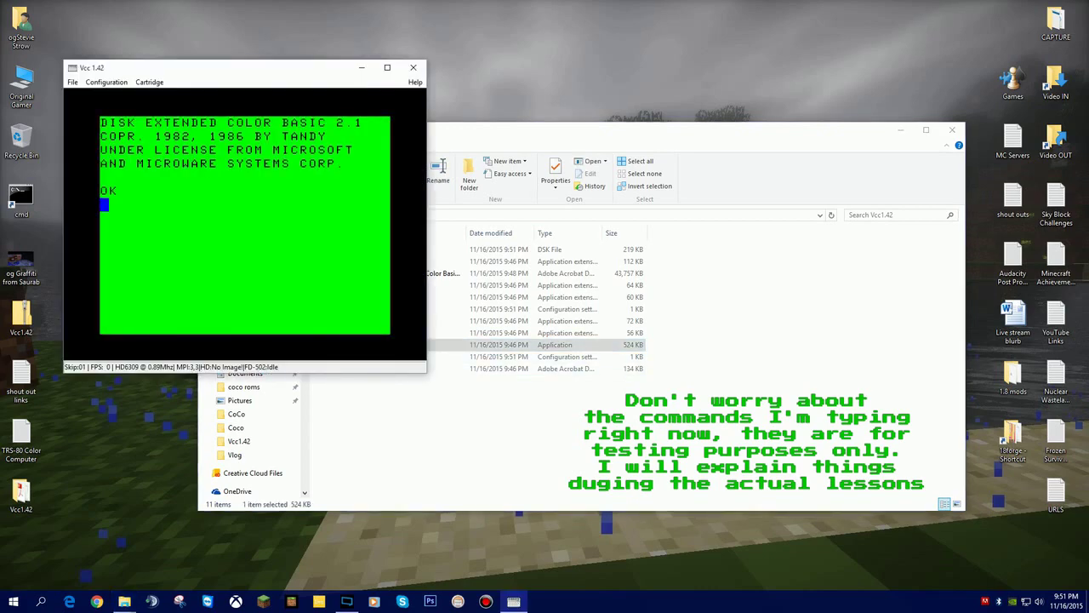
drag(213, 68, 344, 234)
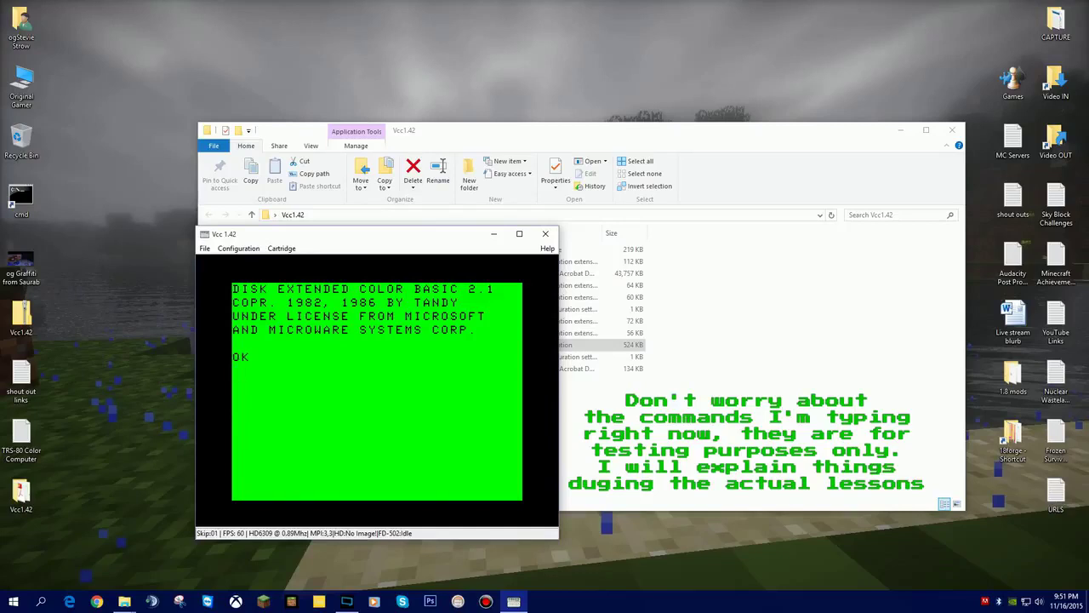
Step: List the disk, load HELLO from it and run it to print HELLO
text(DIR)
key(Return)
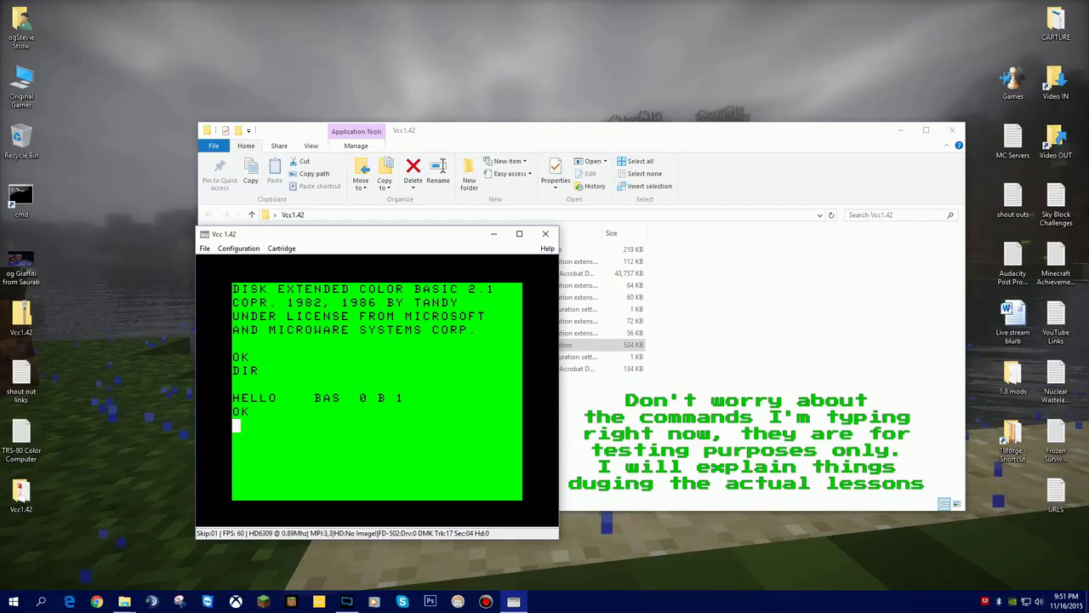
text(LOAD "HELLO")
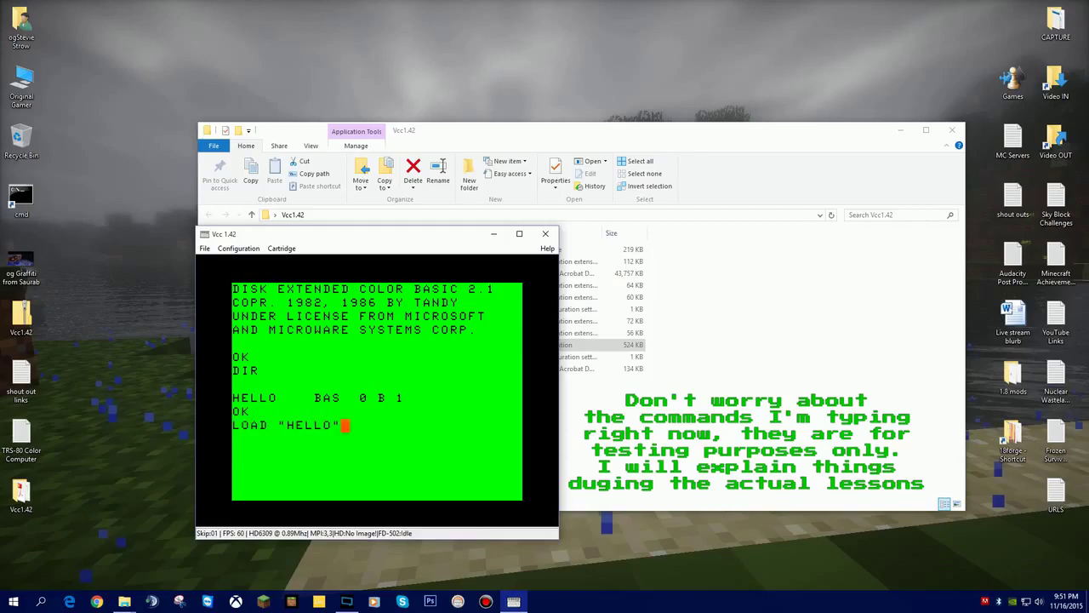
key(Return)
text(RUN)
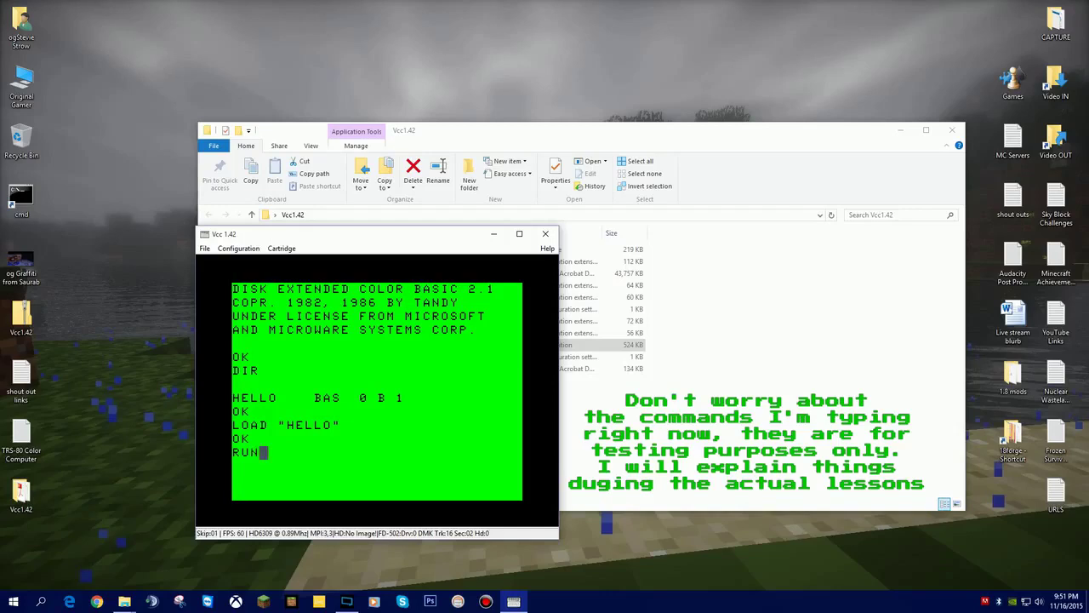
key(Return)
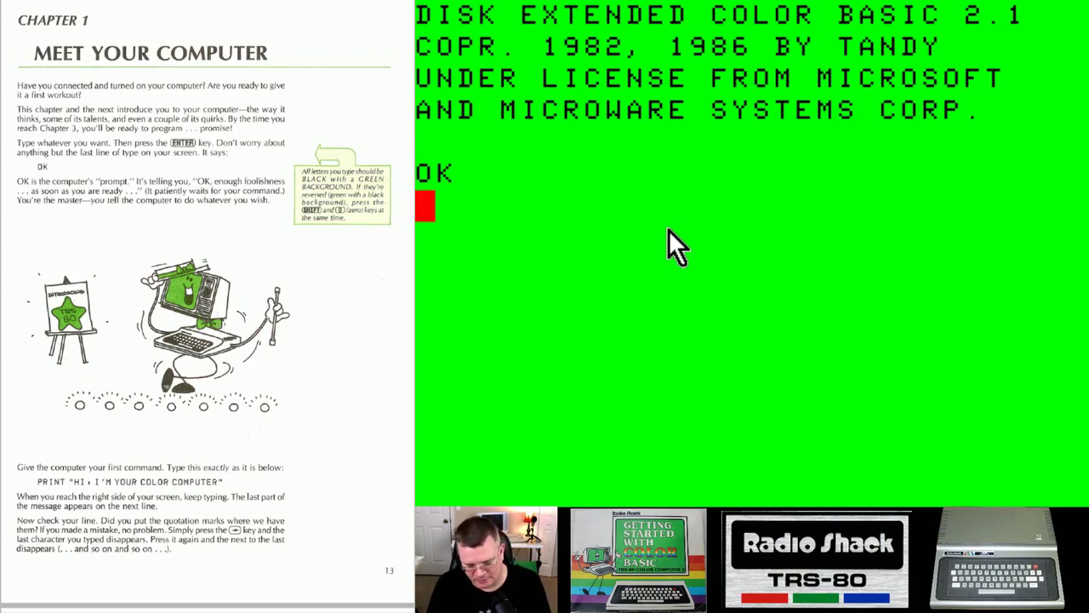
Step: Enter 10 PRINT "STEVE IS COOL!!!" and 20 GOTO 10, then type RUN without executing
text(10 )
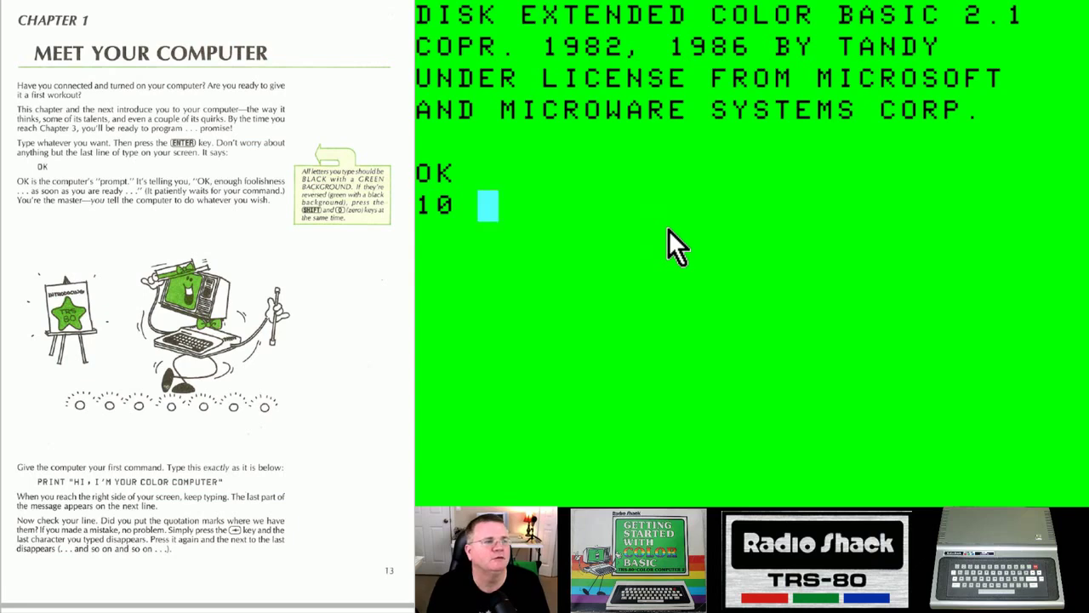
text(PRINT "S)
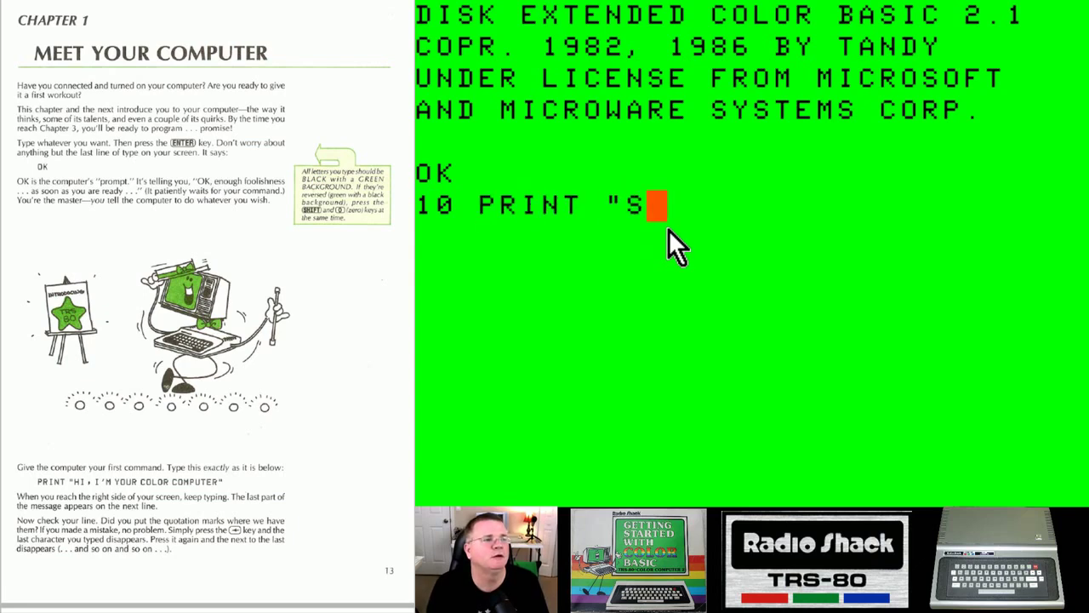
text(TEVE IS CO)
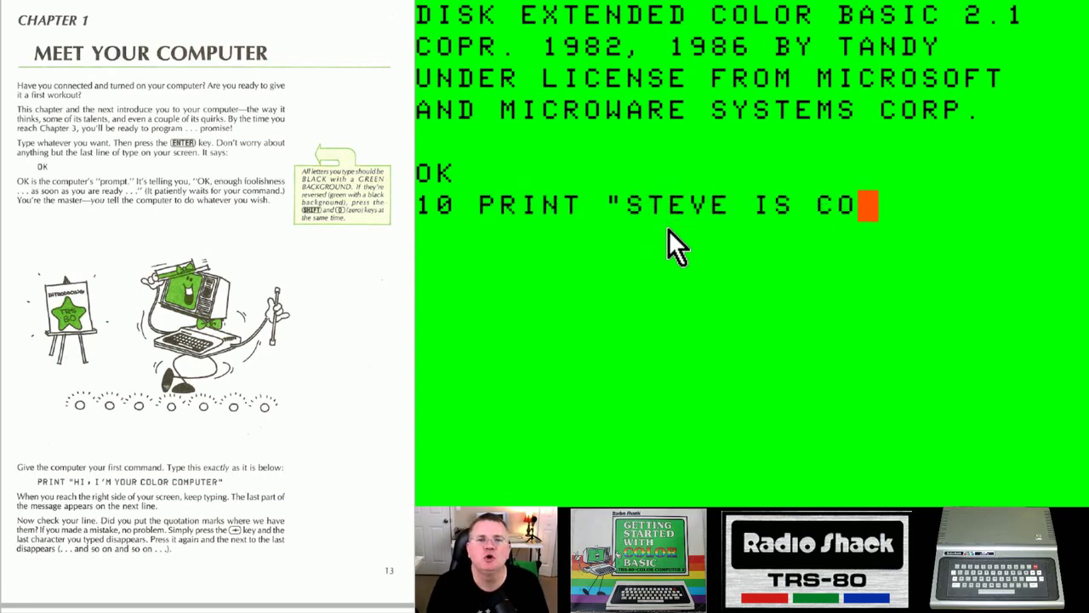
text(OL!!!")
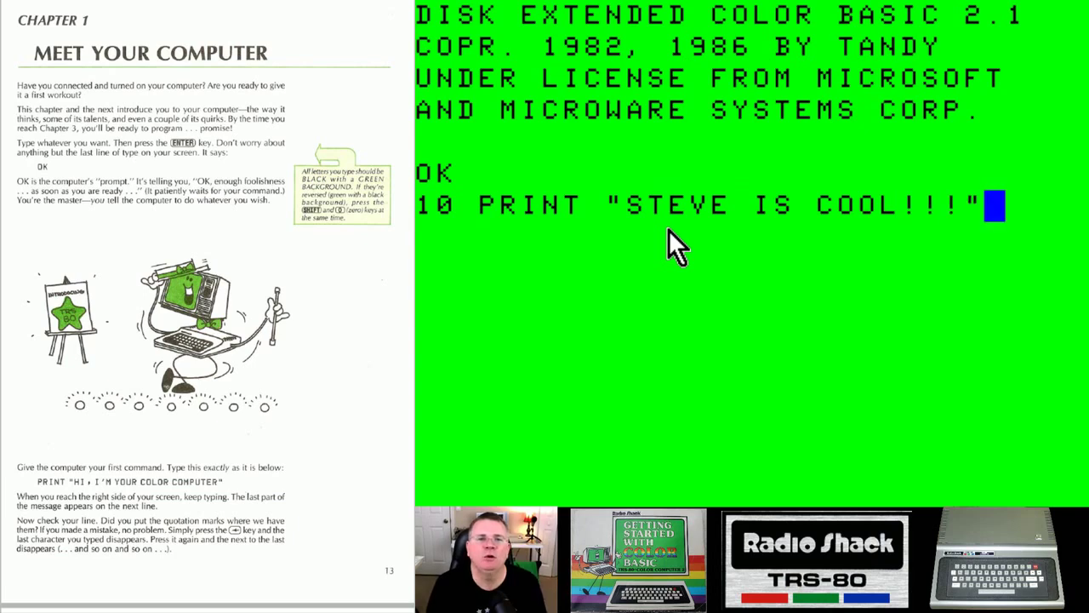
key(Return)
text(20 )
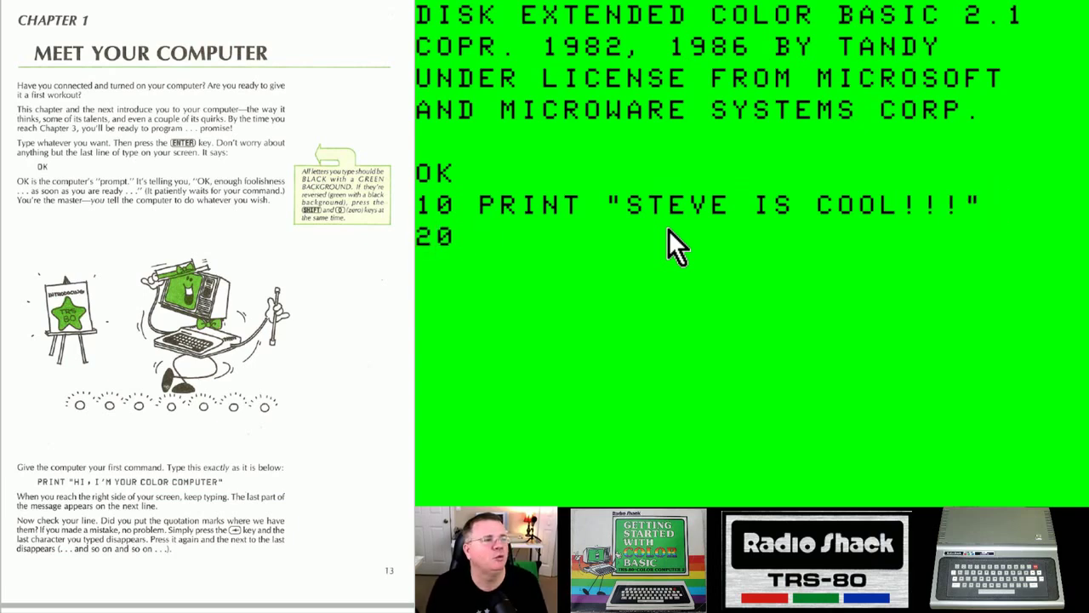
text(GOTO 10)
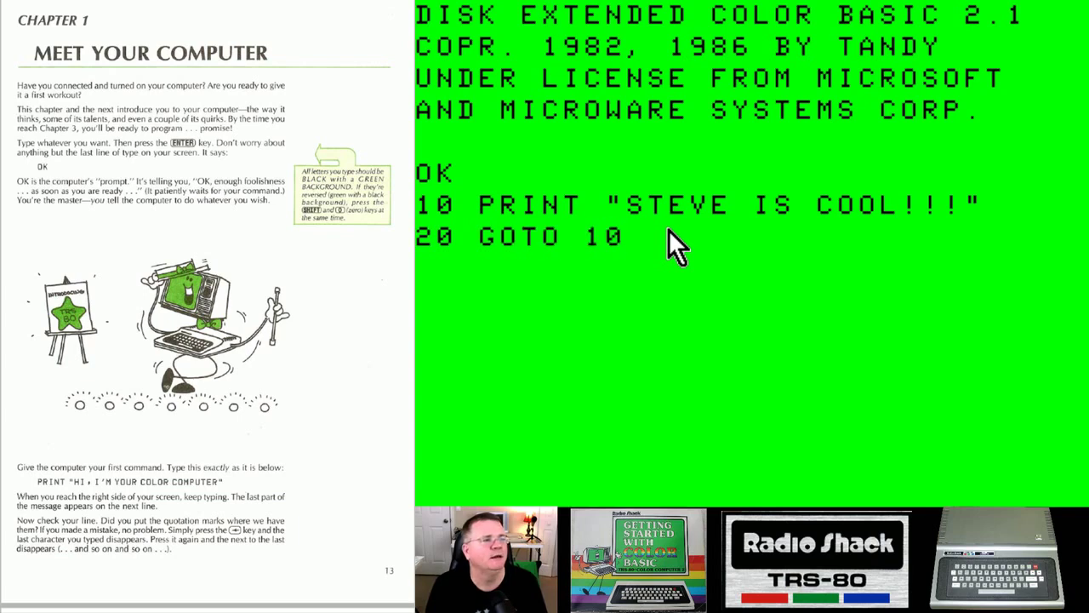
key(Return)
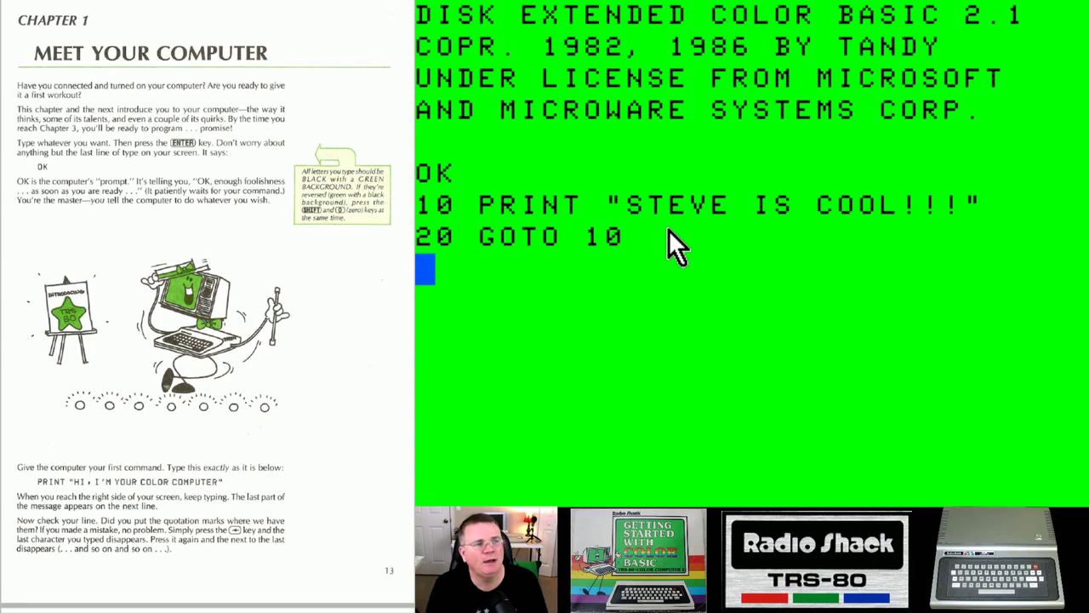
text(RUN)
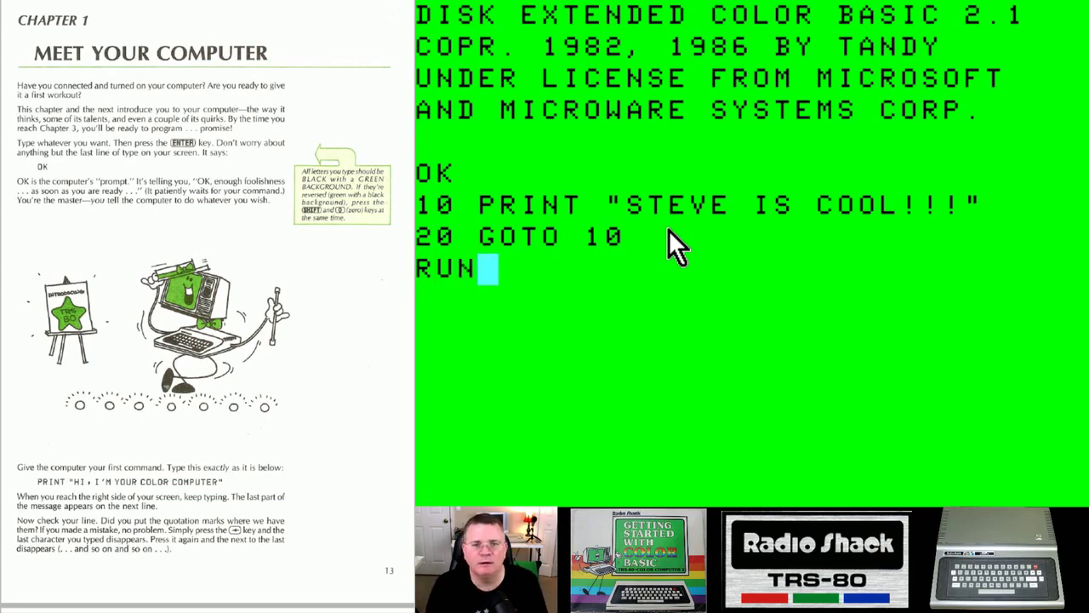
Step: Run the STEVE IS COOL!!! loop until the screen fills, then break it with Esc
key(Return)
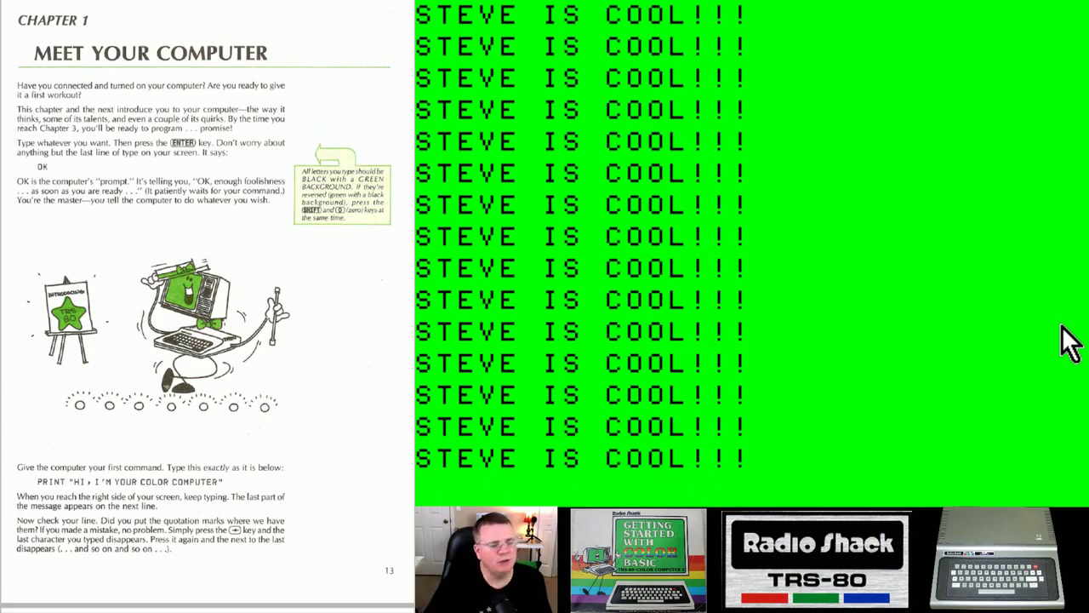
key(Escape)
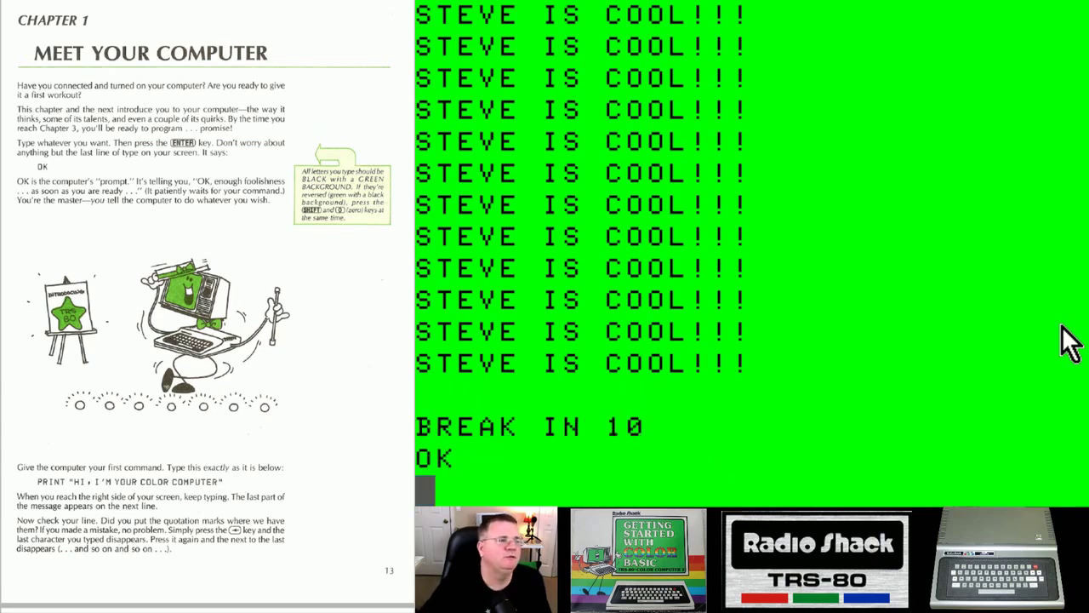